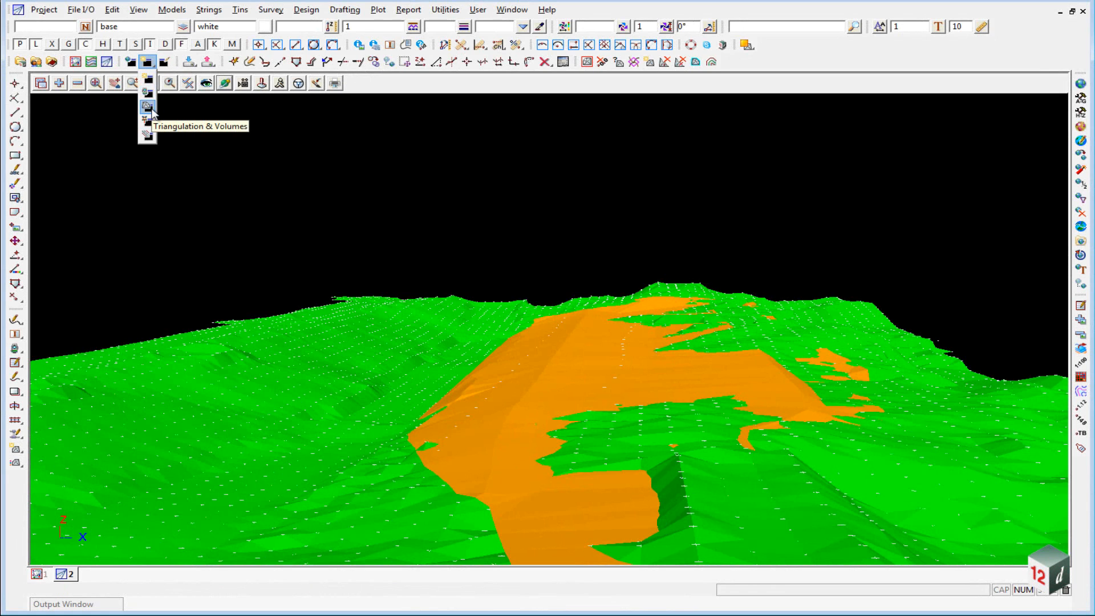
Step: Start an exact volume calculation between tins with 200905 as the original tin and 200906 as the new tin
{"action": "left_click", "coordinate": [148, 108]}
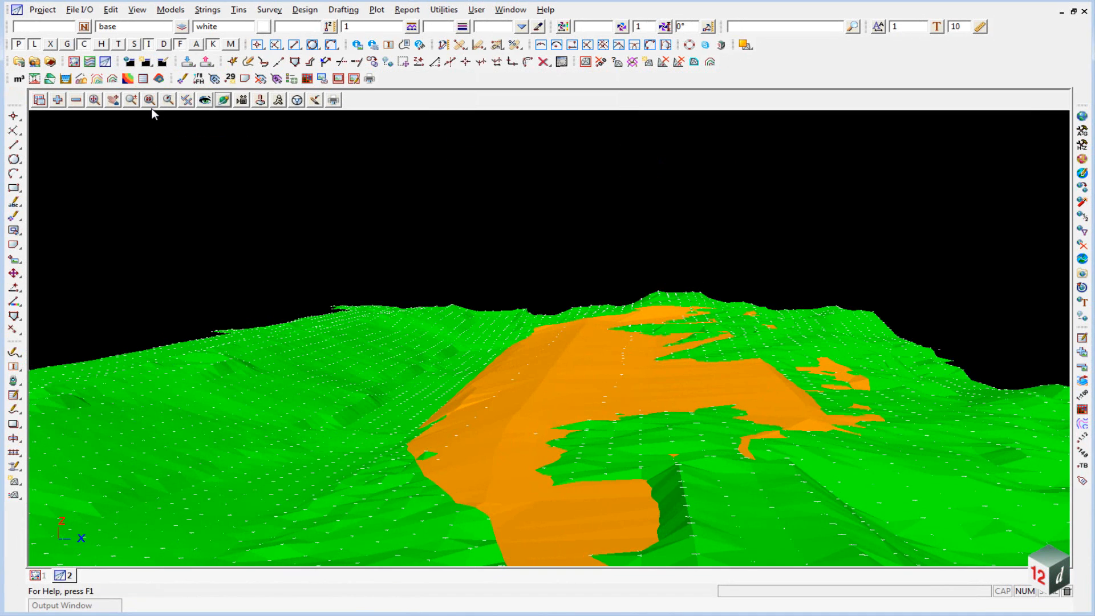
{"action": "left_click", "coordinate": [34, 79]}
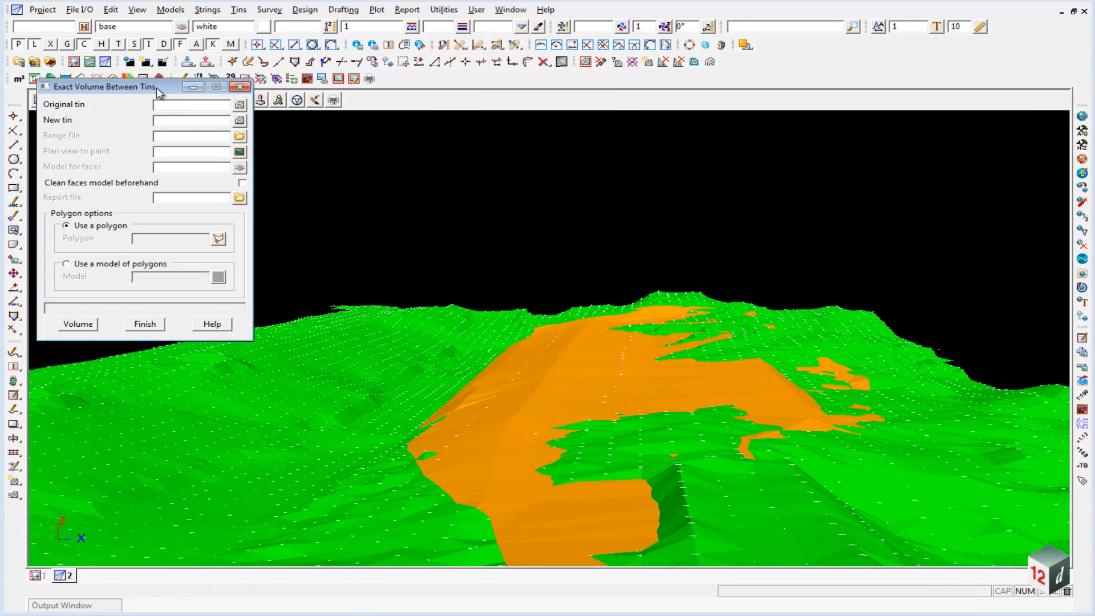
{"action": "left_click_drag", "start_coordinate": [160, 90], "coordinate": [177, 144]}
{"action": "left_click", "coordinate": [258, 158]}
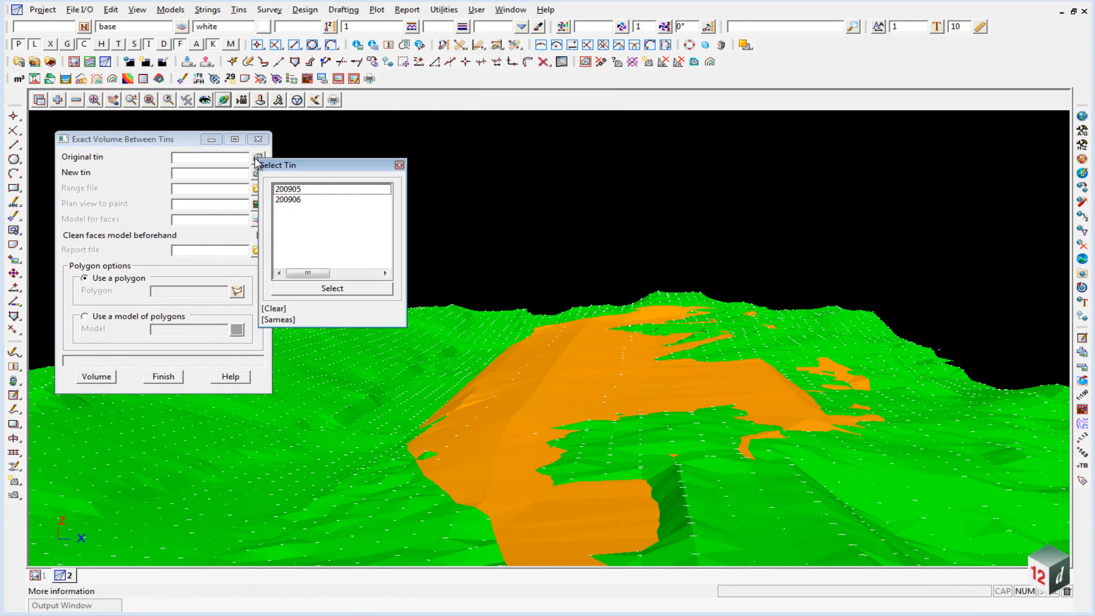
{"action": "double_click", "coordinate": [301, 190]}
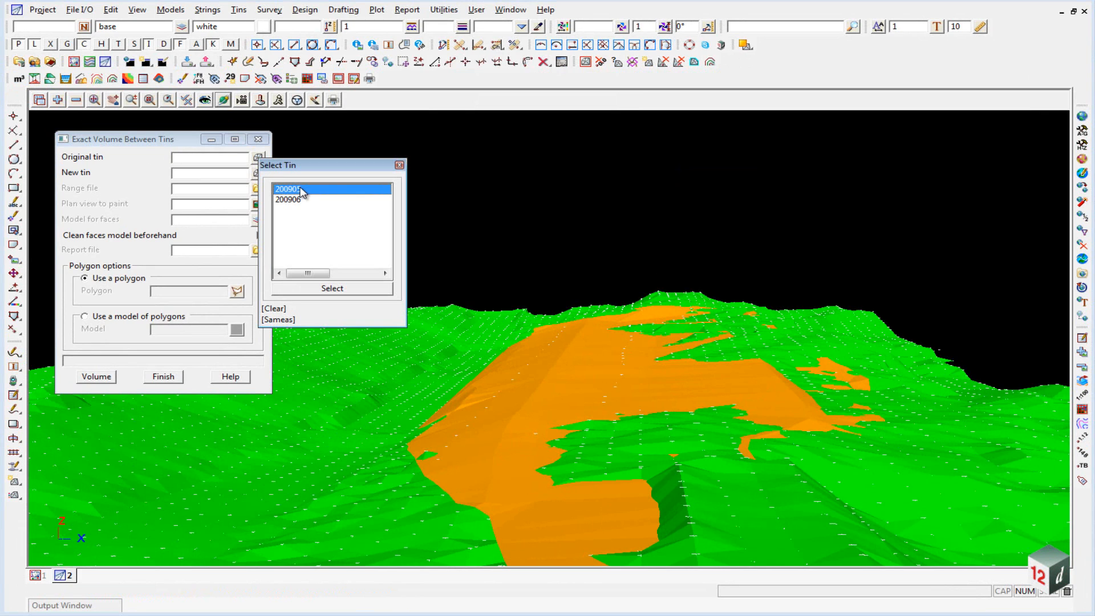
{"action": "left_click", "coordinate": [257, 173]}
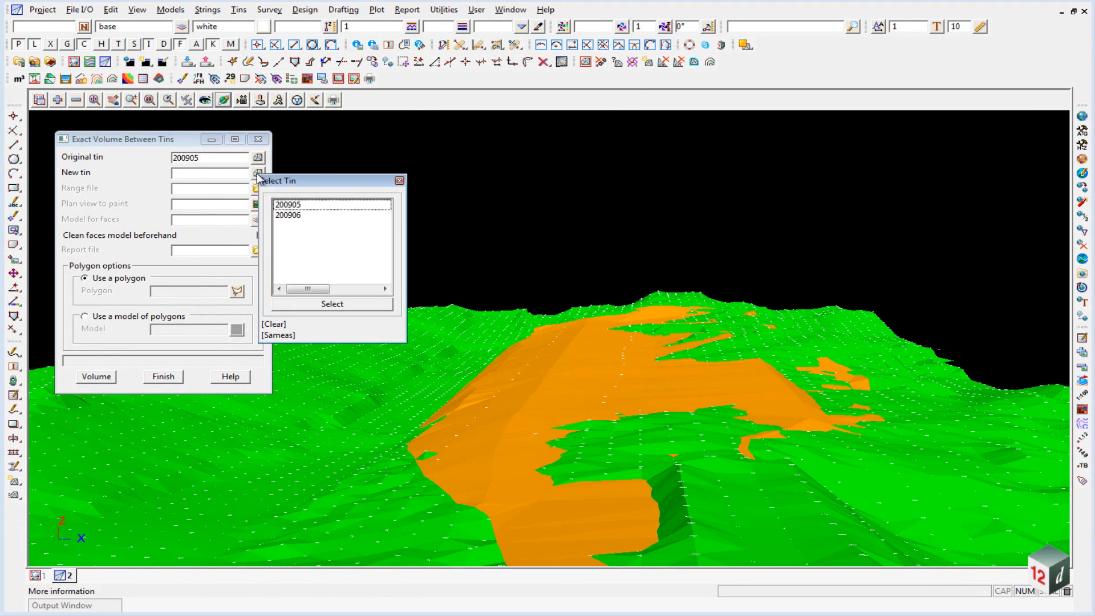
{"action": "double_click", "coordinate": [288, 216]}
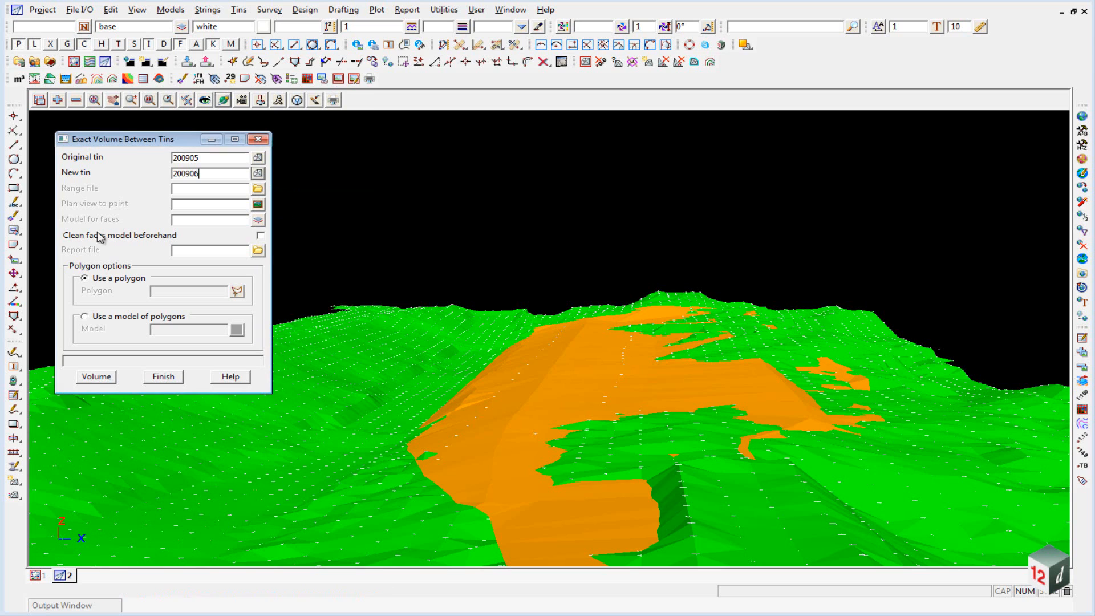
Step: Name the report file of the exact volume calculation "200906 EOM VOLS"
{"action": "left_click", "coordinate": [191, 254]}
{"action": "type", "text": "200906 EOM VOLS"}
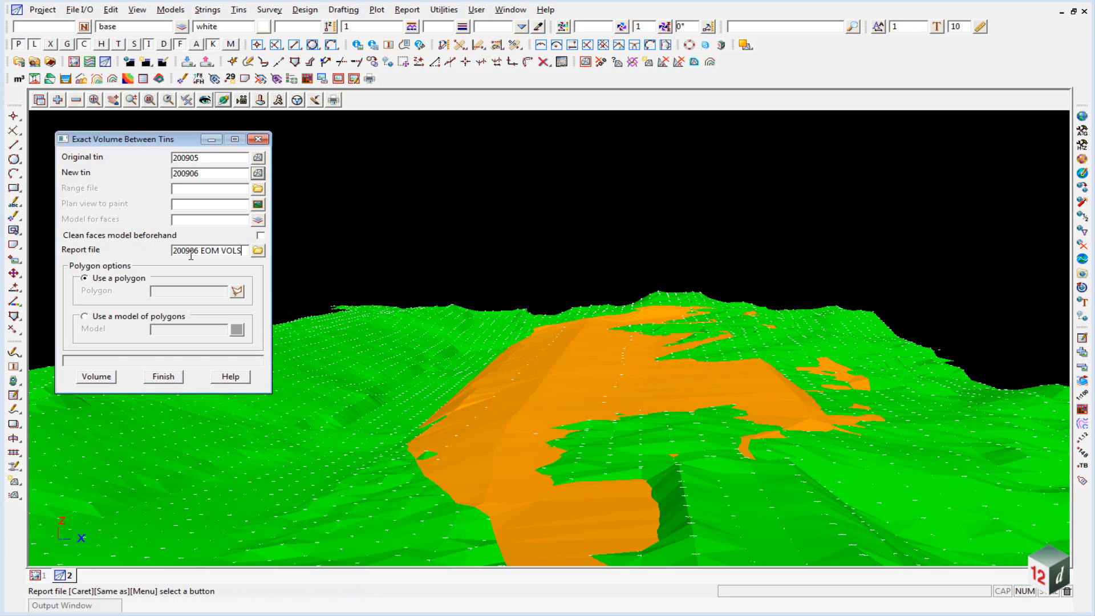
{"action": "key", "text": "Return"}
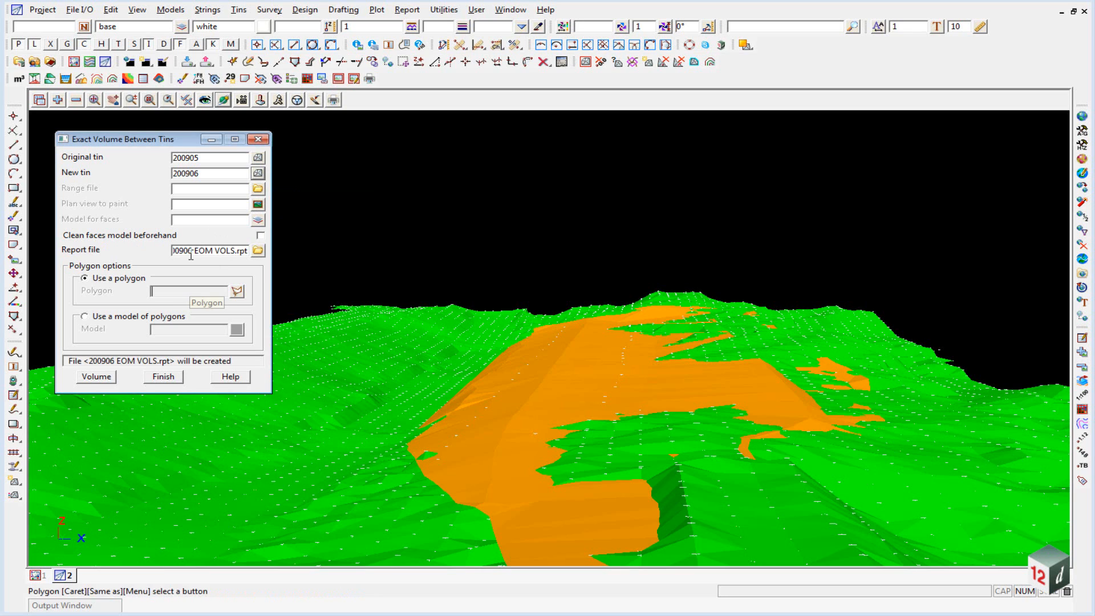
Step: Pick the DTMBDY boundary string of model 200906 TOPO DTM BDY in the plan view as the volume polygon
{"action": "left_click", "coordinate": [237, 292]}
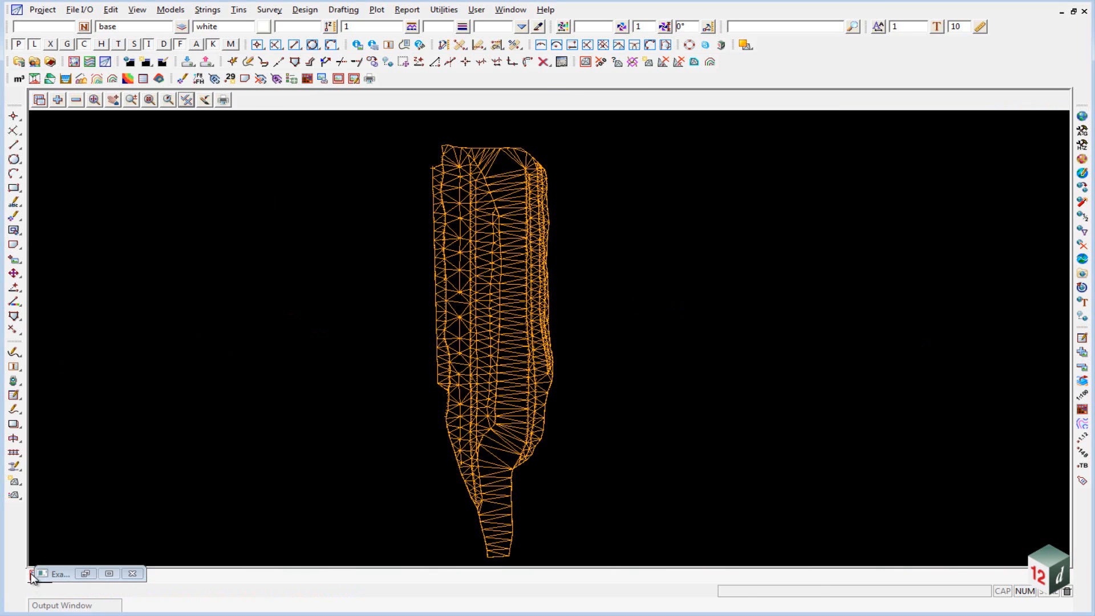
{"action": "left_click", "coordinate": [443, 388]}
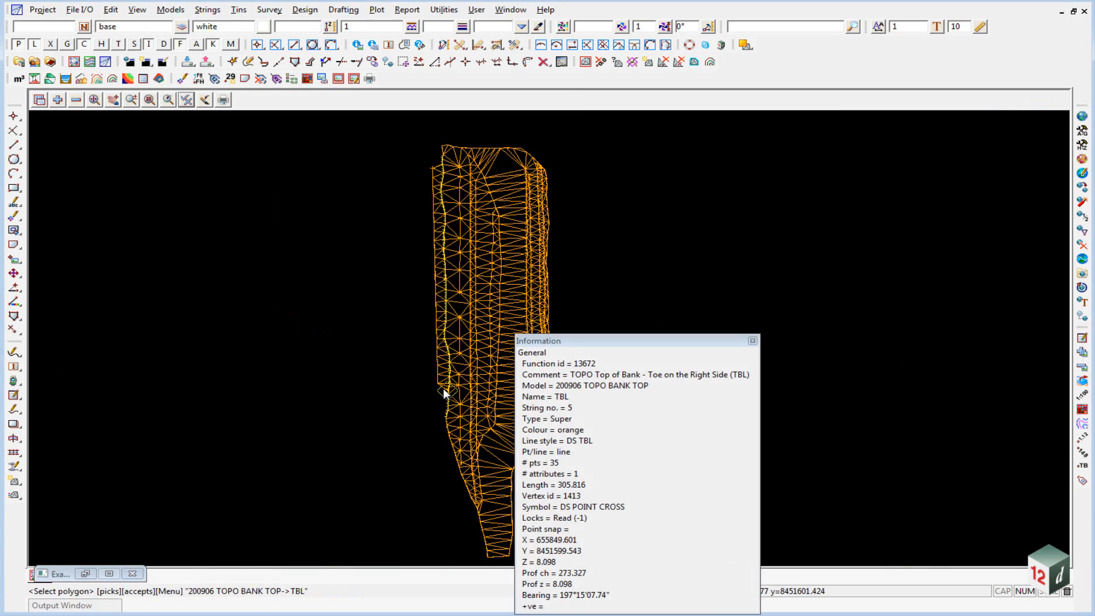
{"action": "left_click", "coordinate": [432, 386]}
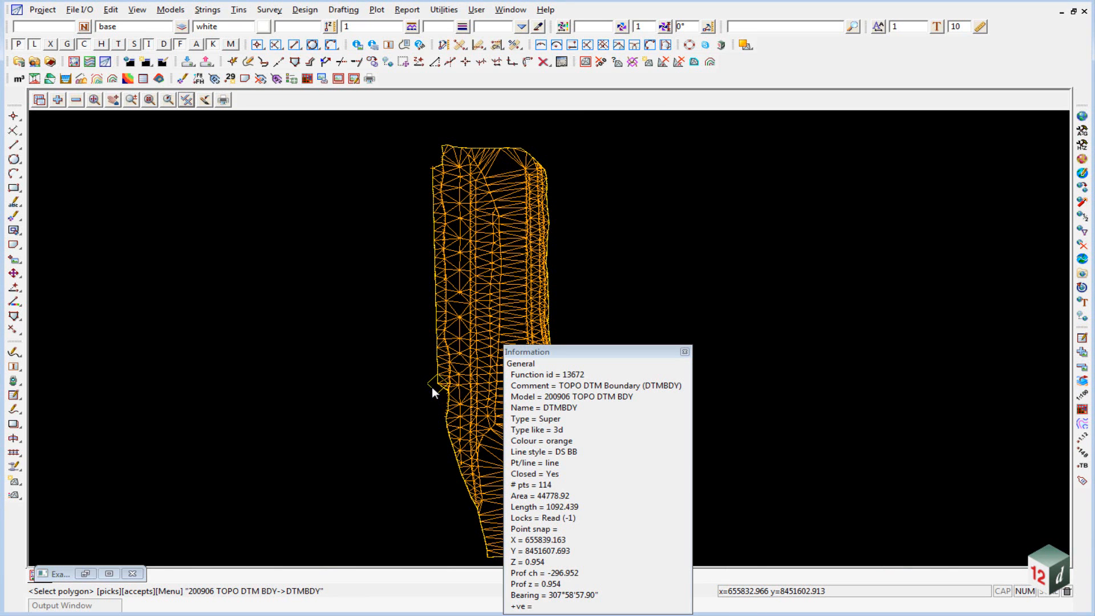
{"action": "middle_click", "coordinate": [432, 386]}
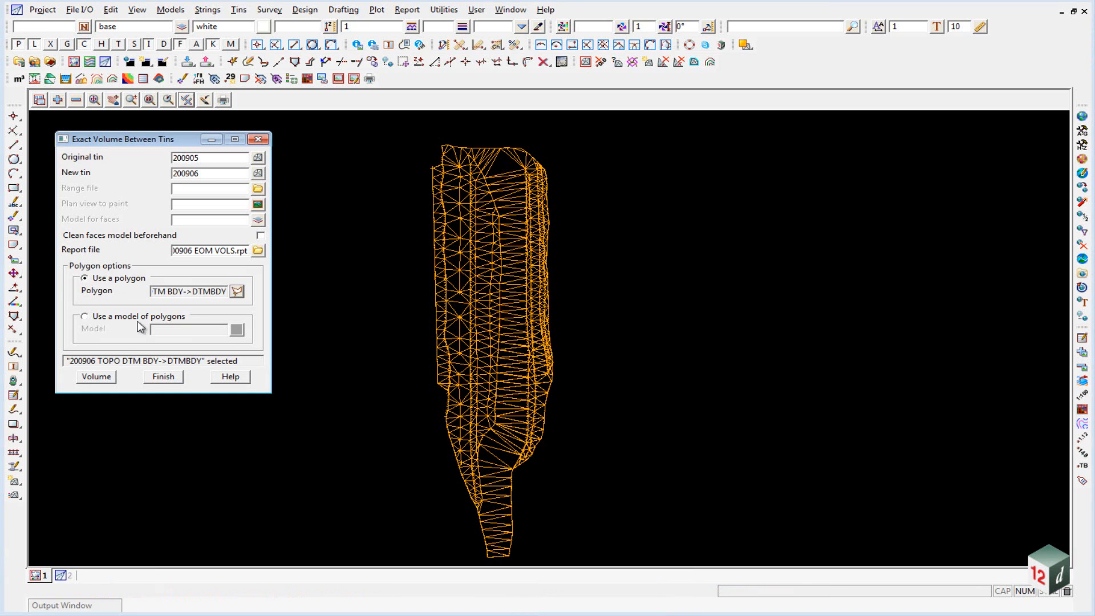
Step: Calculate the exact volume, review the cut and fill report, and close both the report and the calculation
{"action": "left_click", "coordinate": [96, 377]}
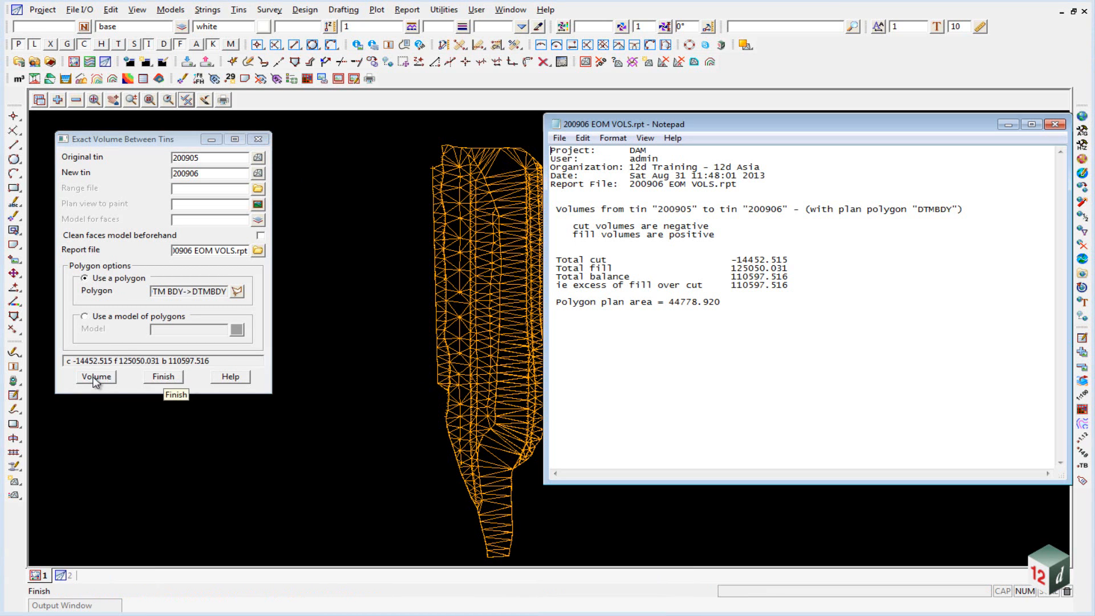
{"action": "left_click_drag", "start_coordinate": [748, 125], "coordinate": [536, 156]}
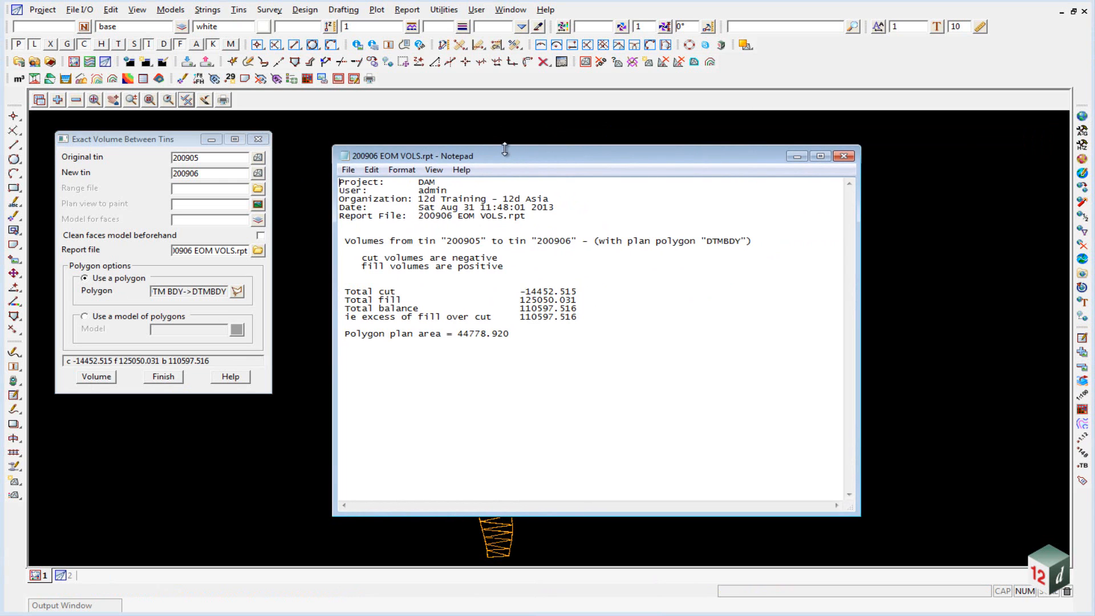
{"action": "key", "text": "alt+F4"}
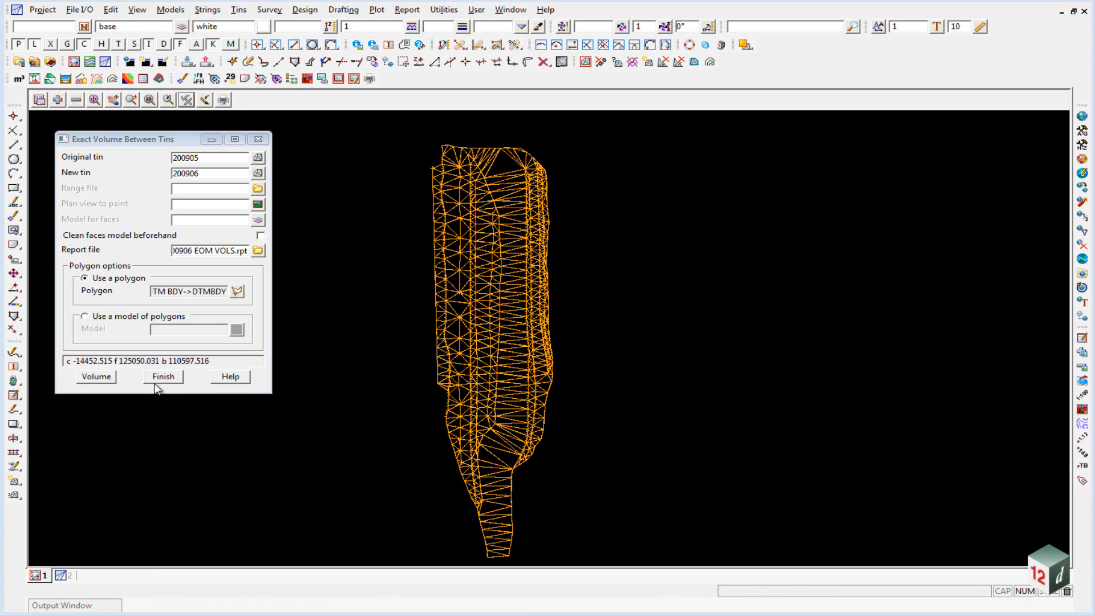
{"action": "left_click", "coordinate": [163, 377]}
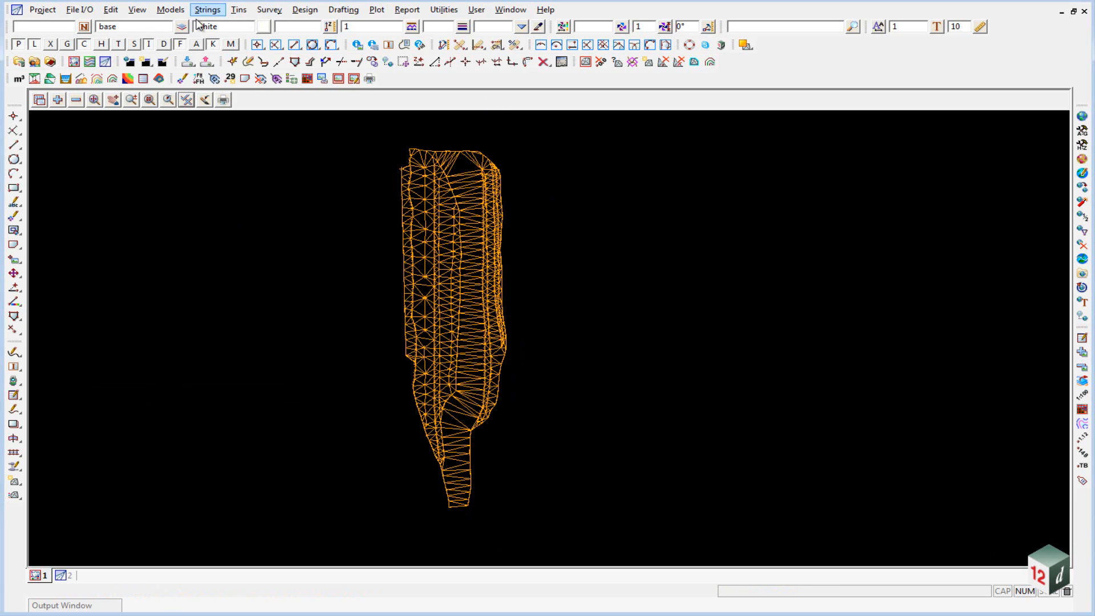
Step: Read the 12d ASCII data file DAM ALIGNMENT.12da into the project
{"action": "left_click", "coordinate": [188, 61]}
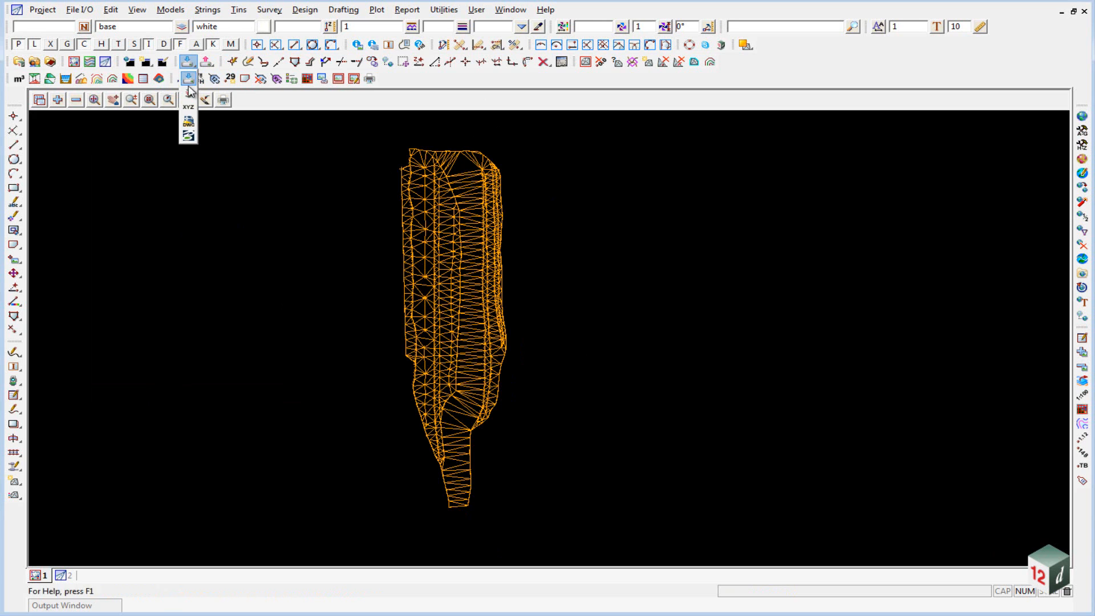
{"action": "left_click", "coordinate": [190, 85]}
{"action": "left_click", "coordinate": [399, 135]}
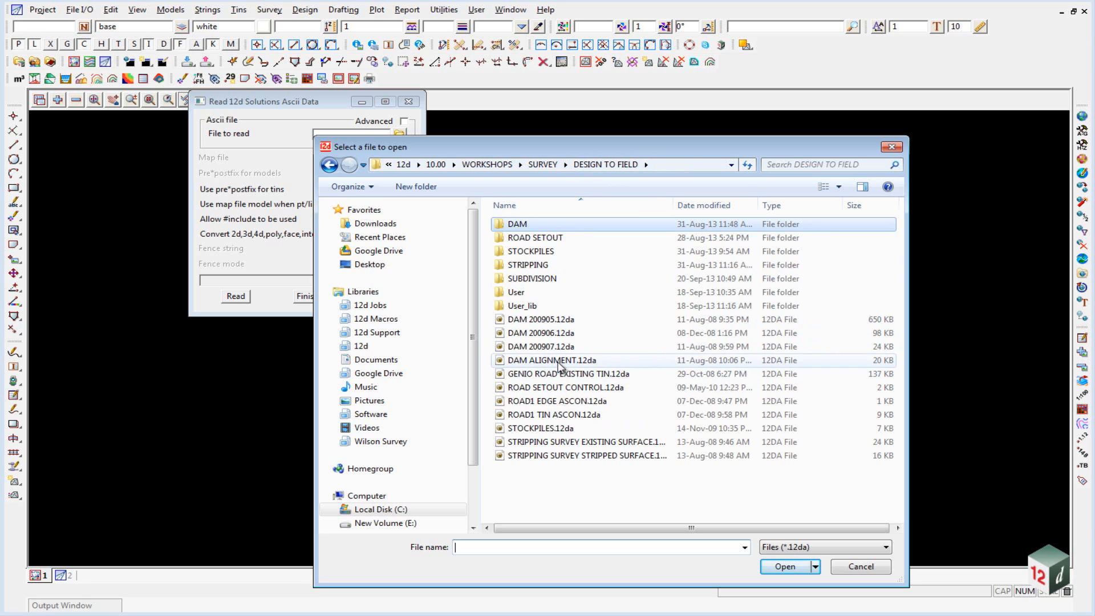
{"action": "double_click", "coordinate": [547, 360]}
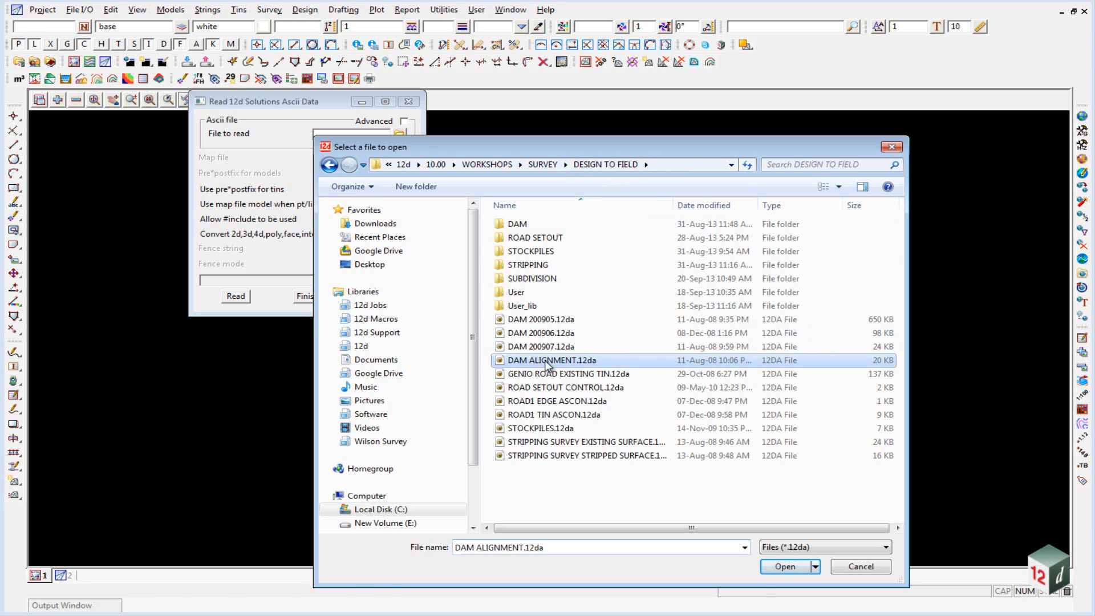
{"action": "left_click", "coordinate": [235, 297]}
{"action": "left_click", "coordinate": [308, 296]}
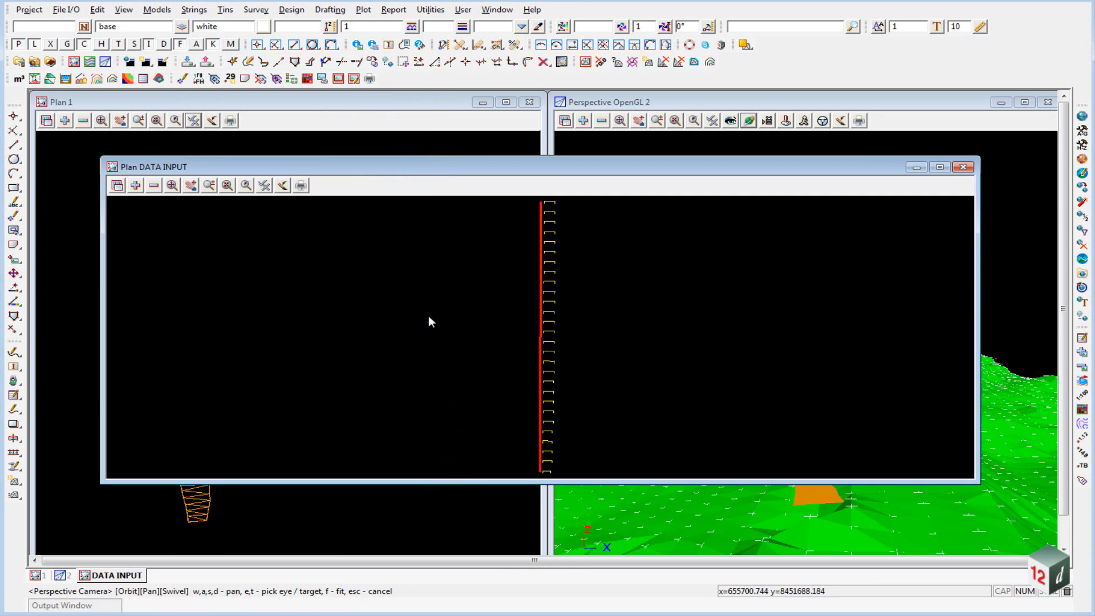
Step: Transfer the imported alignment models from the DATA INPUT view to Plan 1 and close the DATA INPUT view
{"action": "left_click", "coordinate": [359, 323]}
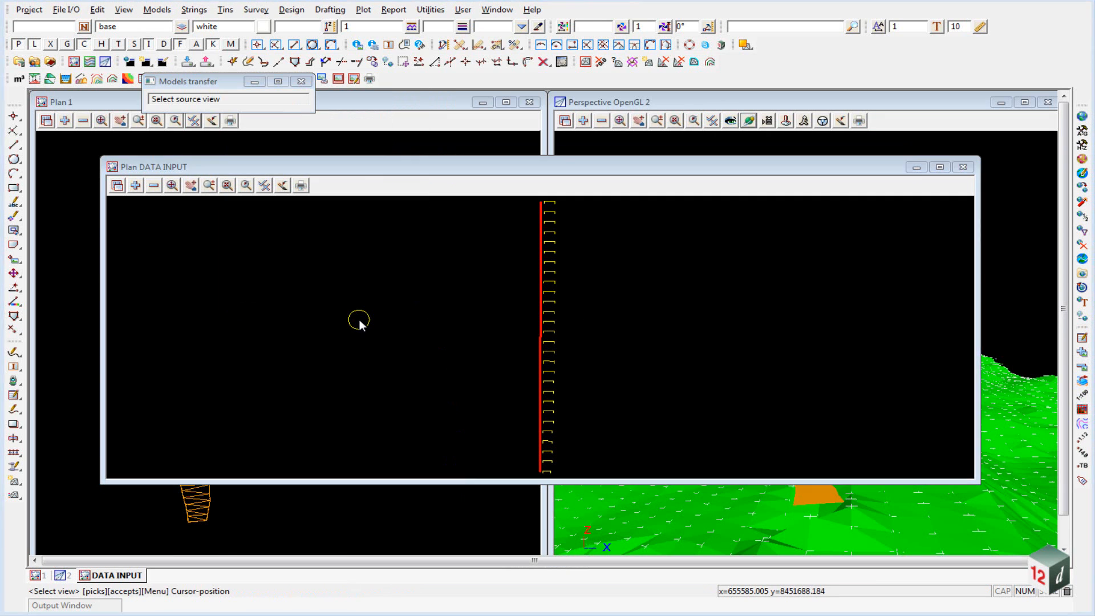
{"action": "middle_click", "coordinate": [360, 323]}
{"action": "left_click", "coordinate": [58, 295]}
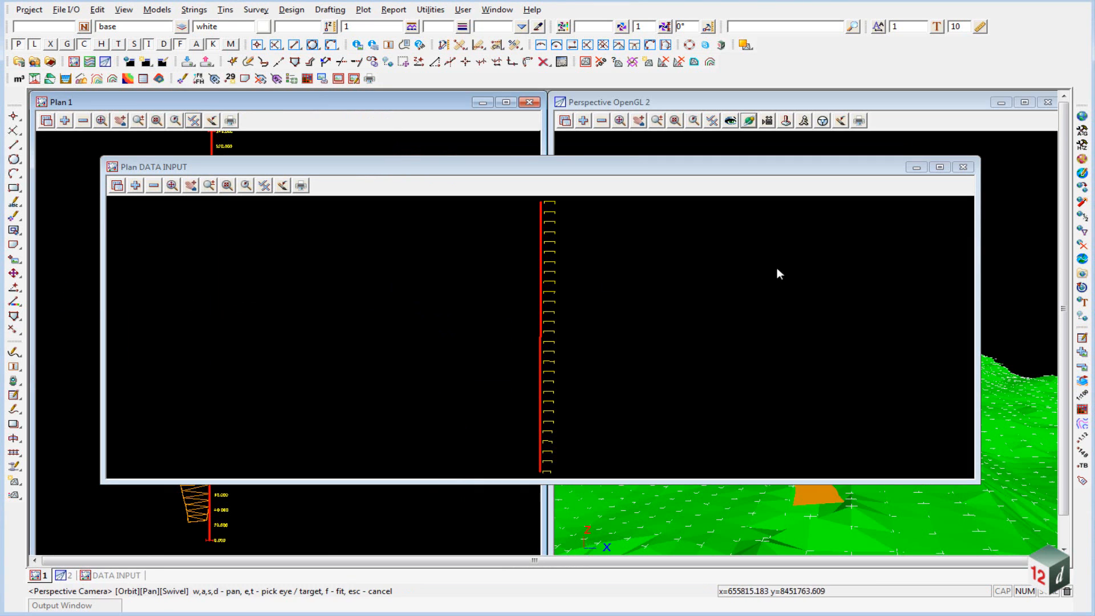
{"action": "left_click", "coordinate": [963, 168]}
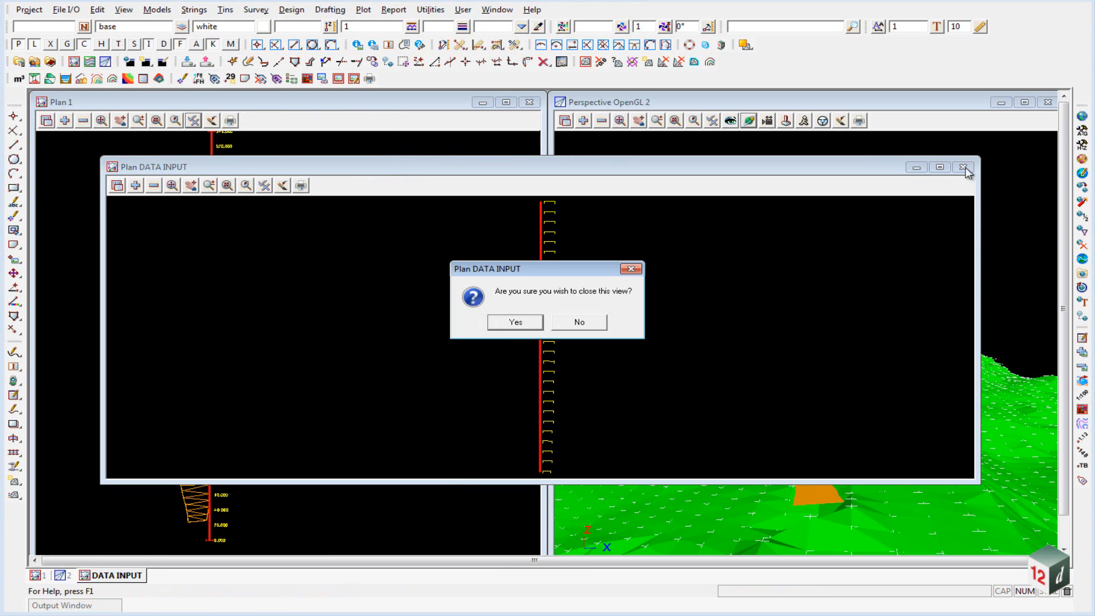
{"action": "left_click", "coordinate": [515, 323]}
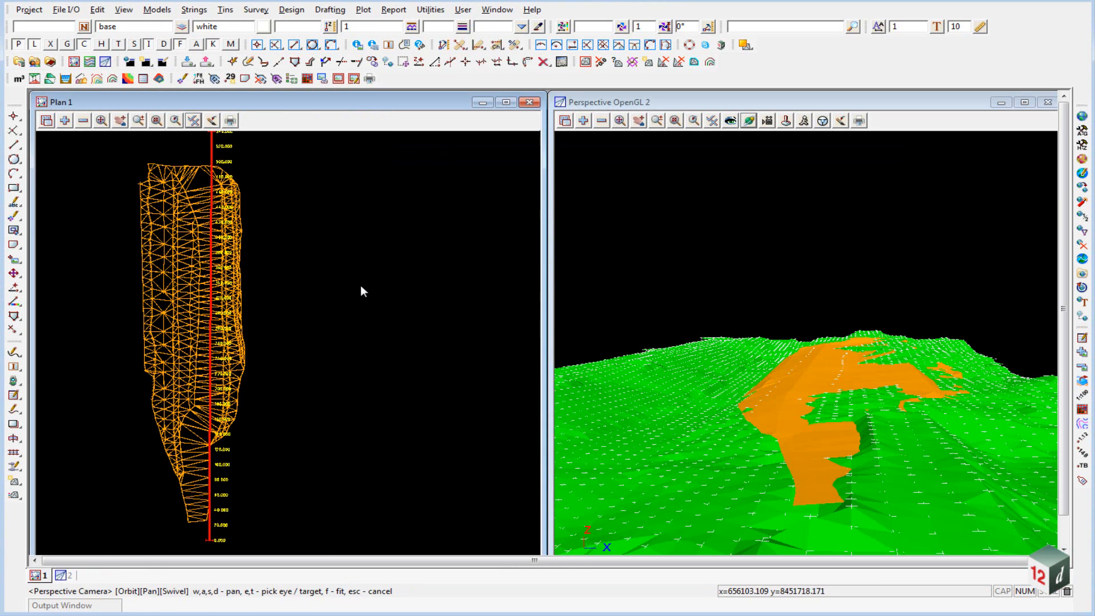
Step: Start an end area String tin to tin volume calculation and pick the red ALIGNMENT->CL centreline as its string
{"action": "scroll", "coordinate": [361, 285], "scroll_direction": "down", "scroll_amount": 2}
{"action": "scroll", "coordinate": [242, 306], "scroll_direction": "up", "scroll_amount": 1}
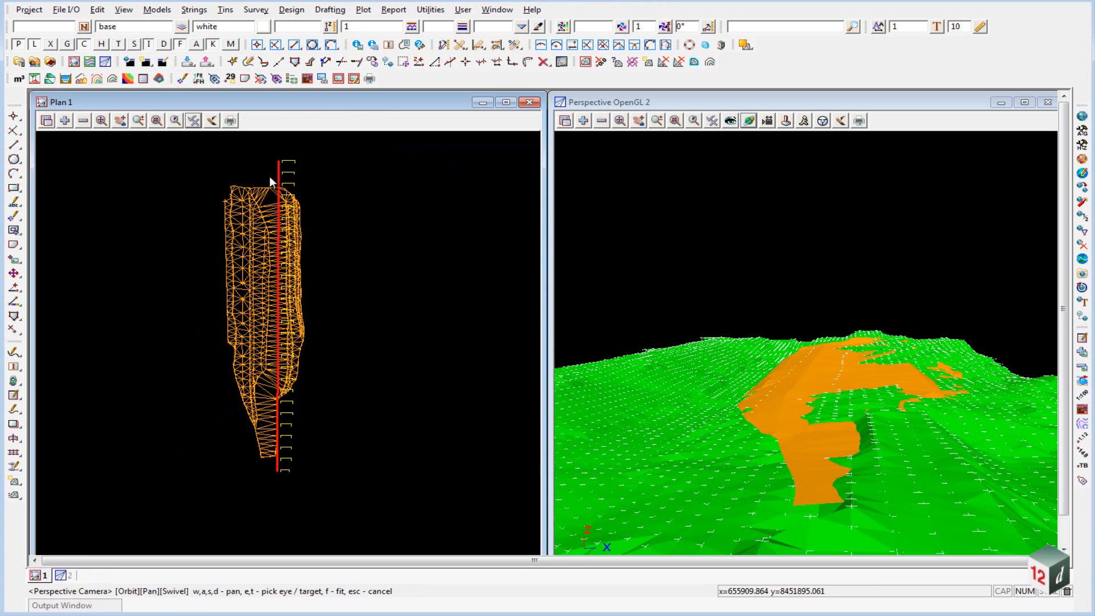
{"action": "scroll", "coordinate": [275, 172], "scroll_direction": "down", "scroll_amount": 1}
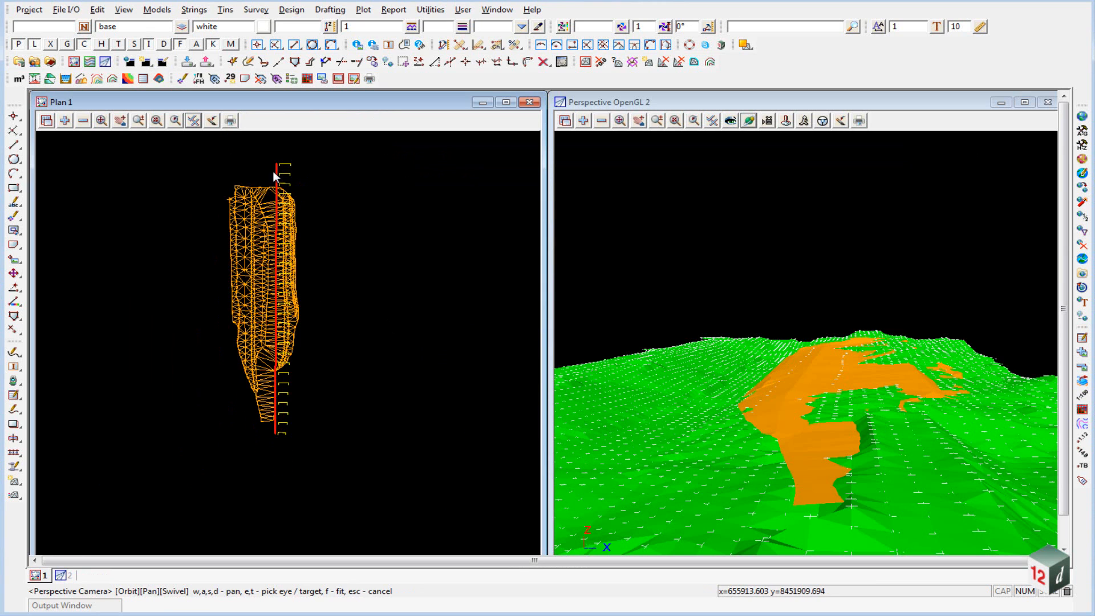
{"action": "left_click", "coordinate": [291, 9]}
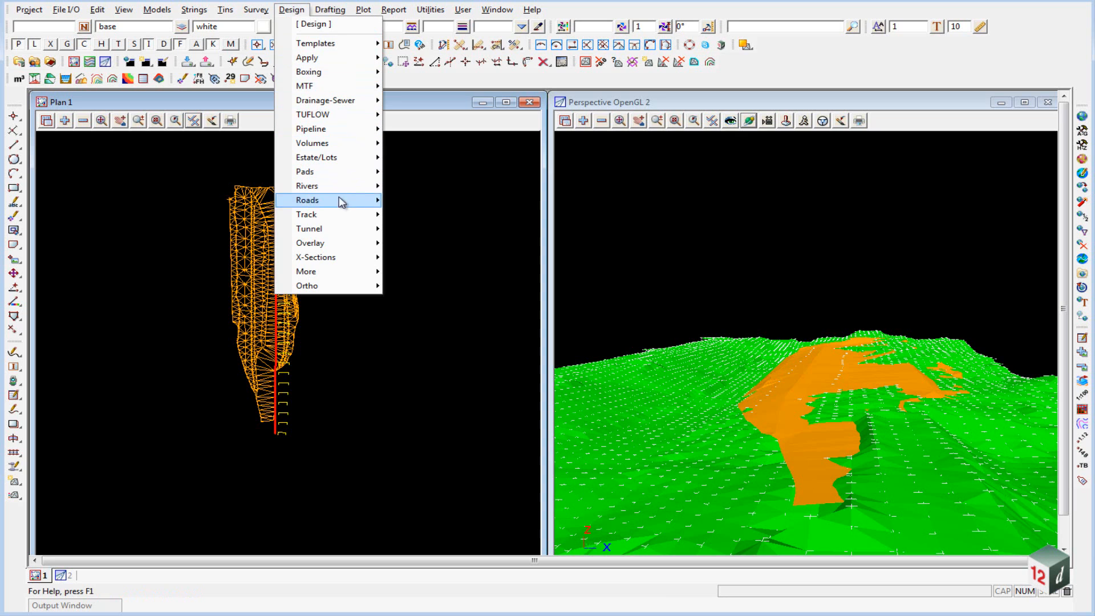
{"action": "mouse_move", "coordinate": [331, 143]}
{"action": "mouse_move", "coordinate": [457, 162]}
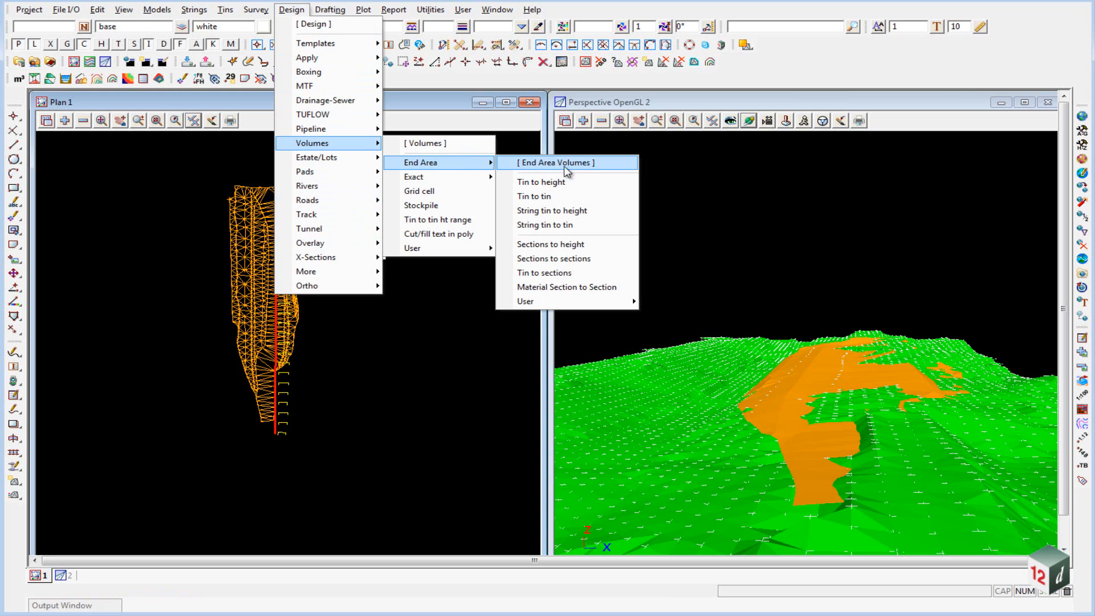
{"action": "left_click", "coordinate": [549, 226]}
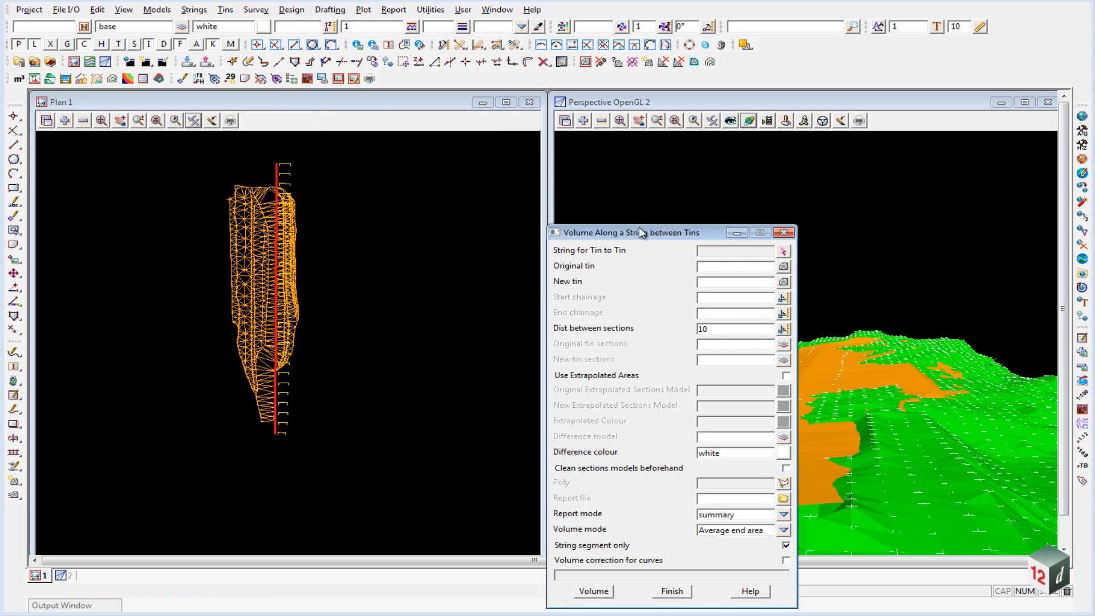
{"action": "left_click_drag", "start_coordinate": [642, 232], "coordinate": [493, 154]}
{"action": "left_click", "coordinate": [634, 173]}
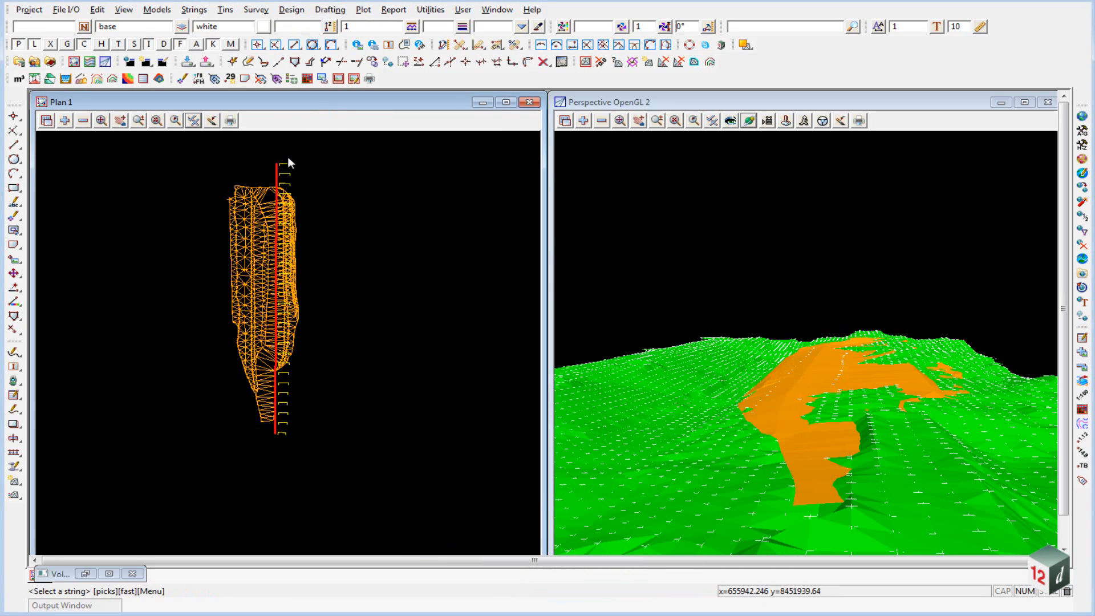
{"action": "left_click", "coordinate": [278, 171]}
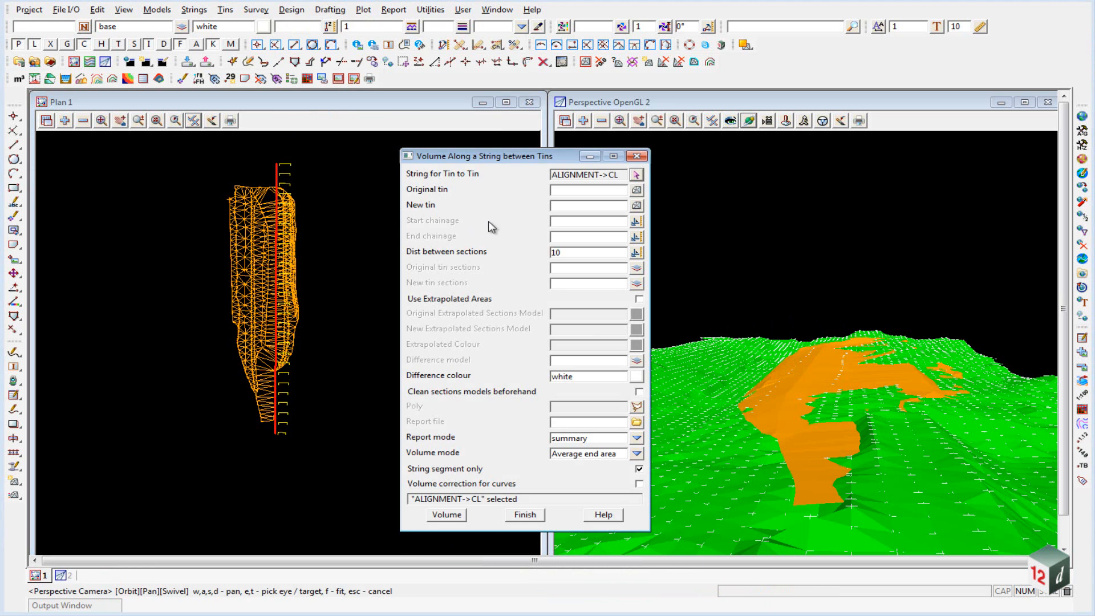
Step: Set the original tin to 200905 and the new tin to 200906 for the volume along the string
{"action": "left_click", "coordinate": [637, 189]}
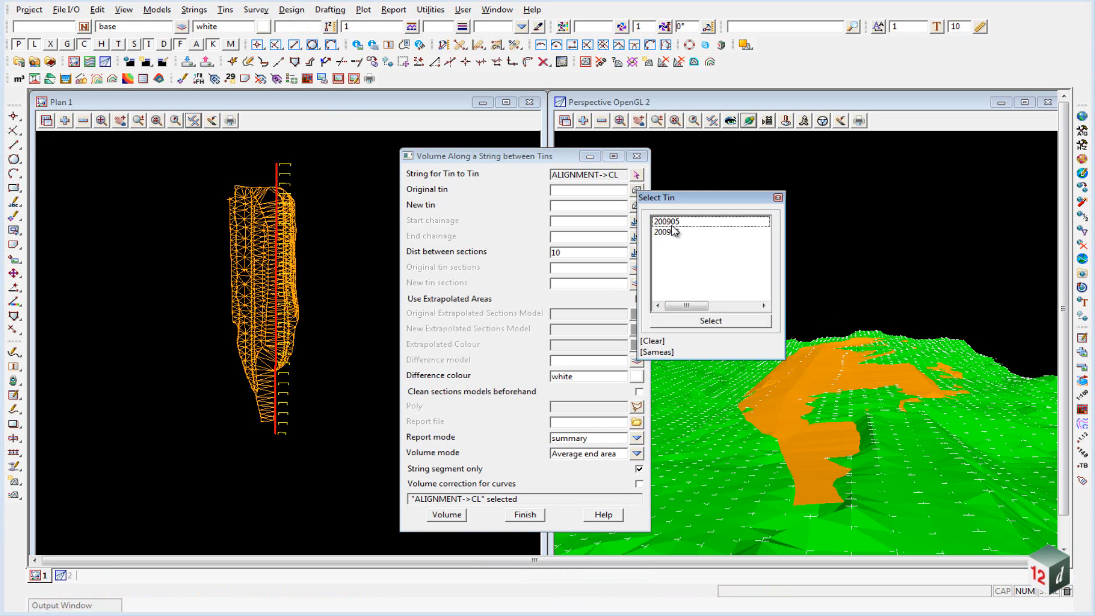
{"action": "double_click", "coordinate": [673, 222]}
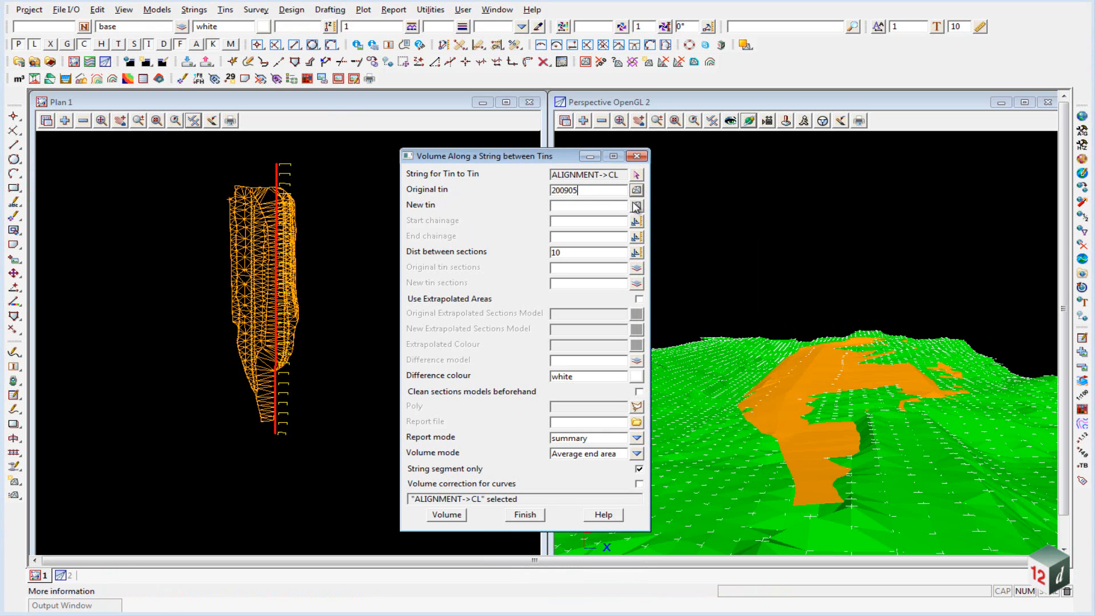
{"action": "left_click", "coordinate": [636, 206]}
{"action": "double_click", "coordinate": [668, 249]}
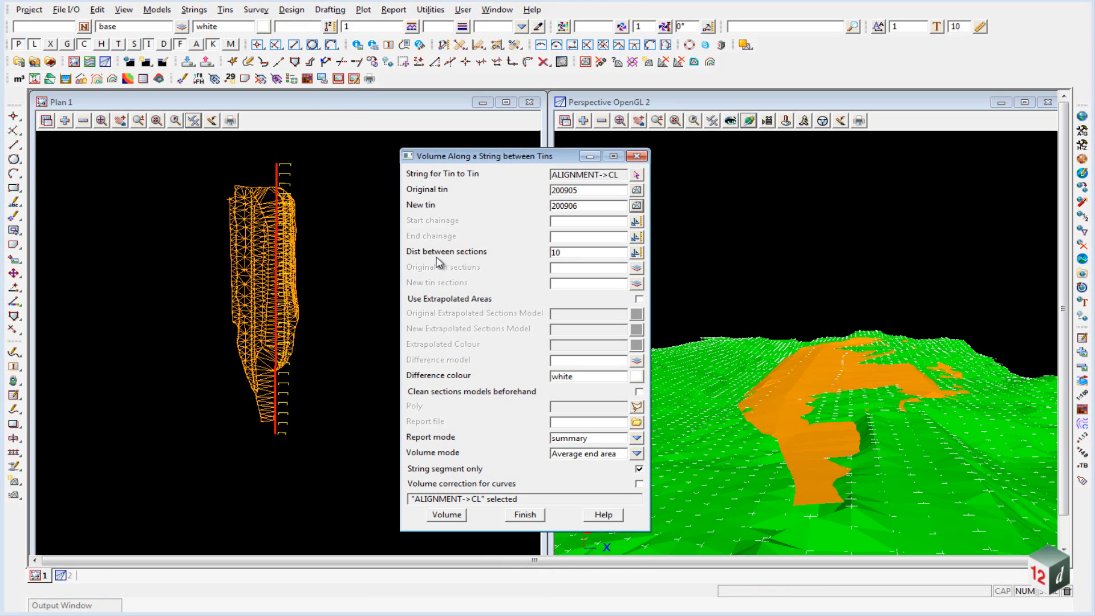
Step: Set the difference colour to blue for the volume along the string
{"action": "left_click", "coordinate": [573, 253]}
{"action": "left_click", "coordinate": [637, 378]}
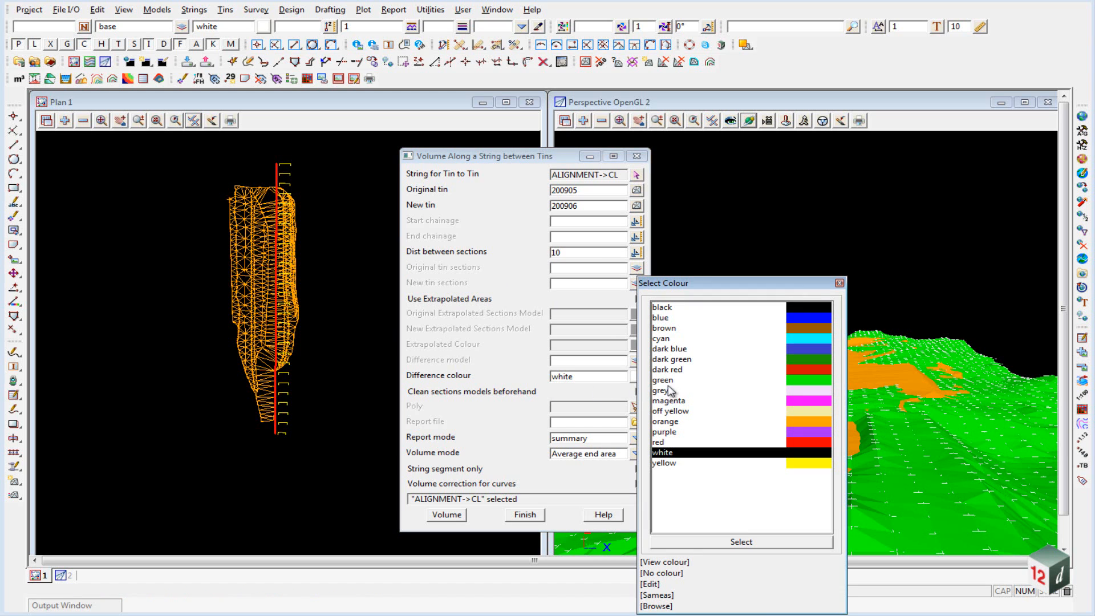
{"action": "double_click", "coordinate": [661, 318]}
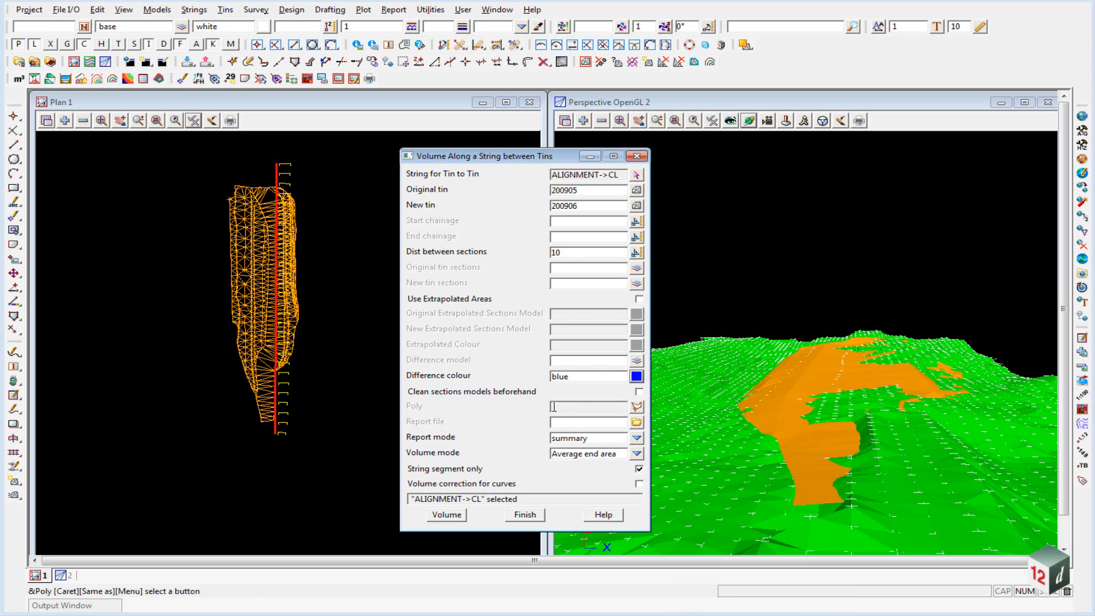
Step: Pick the closed DTMBDY boundary string of model 200906 TOPO DTM BDY in the plan view as the limiting polygon
{"action": "left_click", "coordinate": [636, 406]}
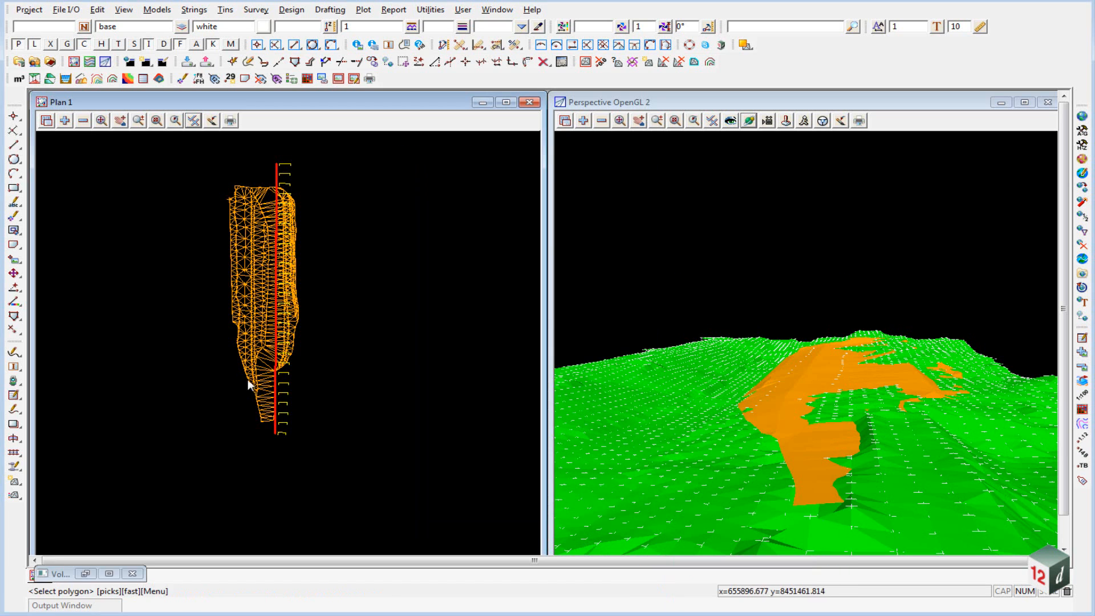
{"action": "left_click", "coordinate": [235, 325]}
{"action": "left_click", "coordinate": [235, 325]}
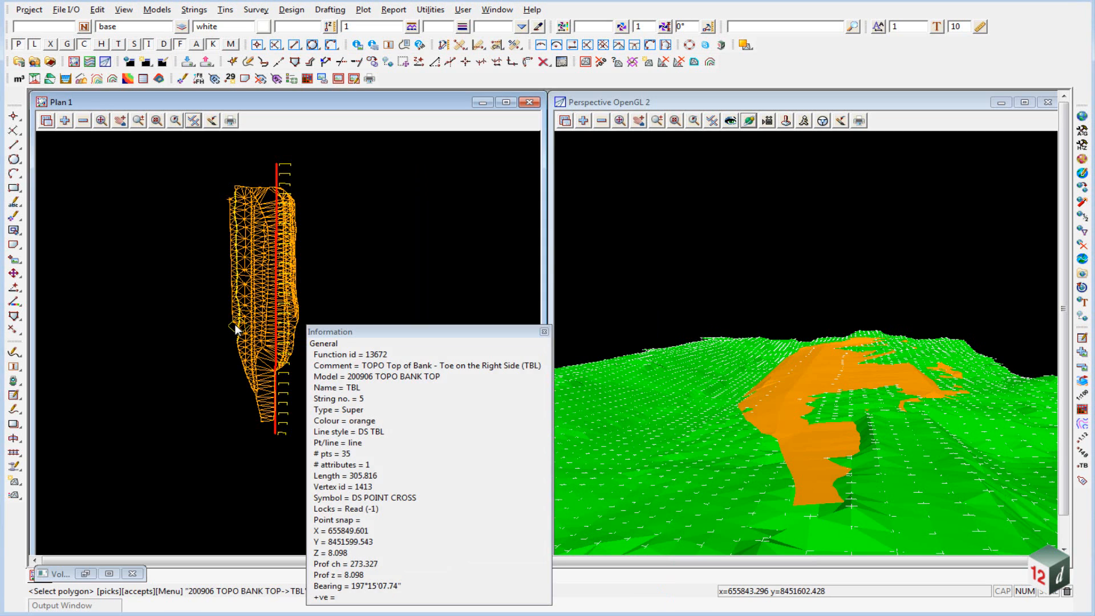
{"action": "left_click", "coordinate": [215, 336]}
{"action": "left_click", "coordinate": [225, 324]}
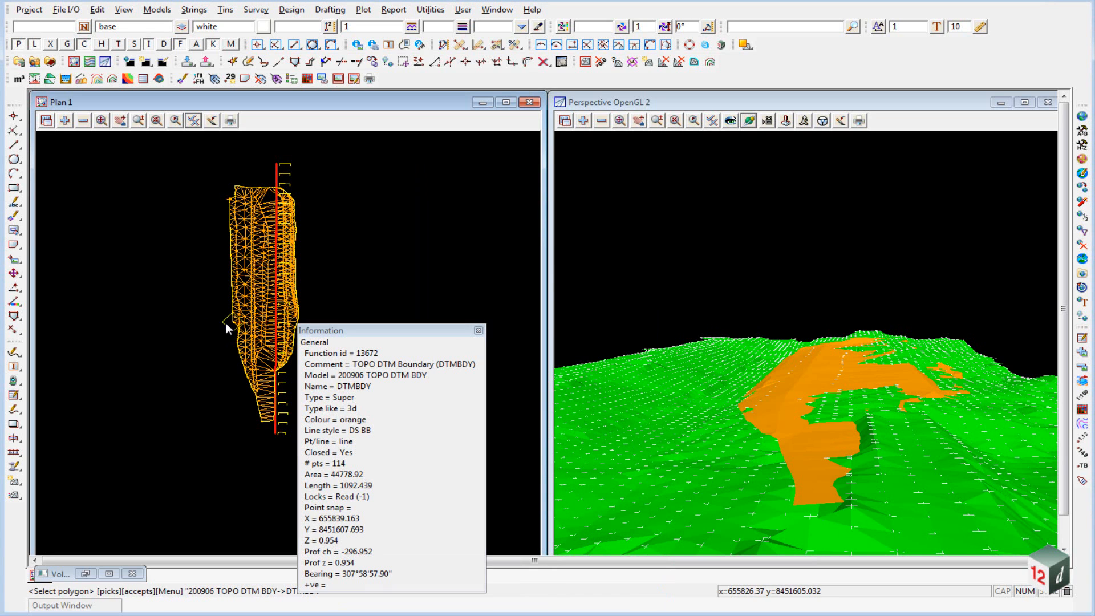
{"action": "middle_click", "coordinate": [231, 323]}
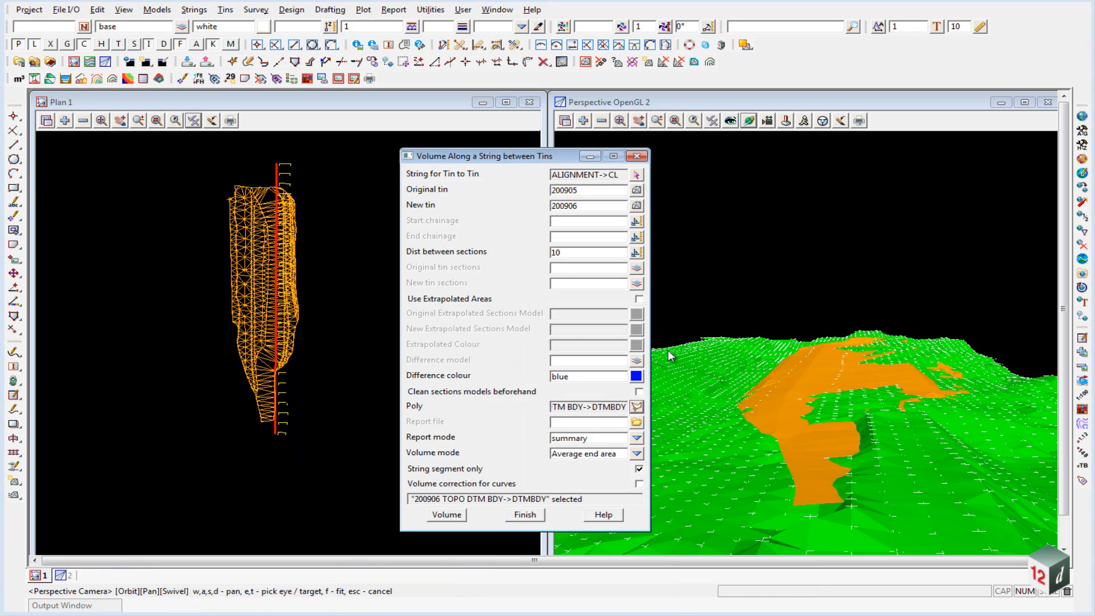
Step: Choose the existing file 200906 EOM VOLS.rpt as the report file for the volume calculation
{"action": "left_click", "coordinate": [636, 422]}
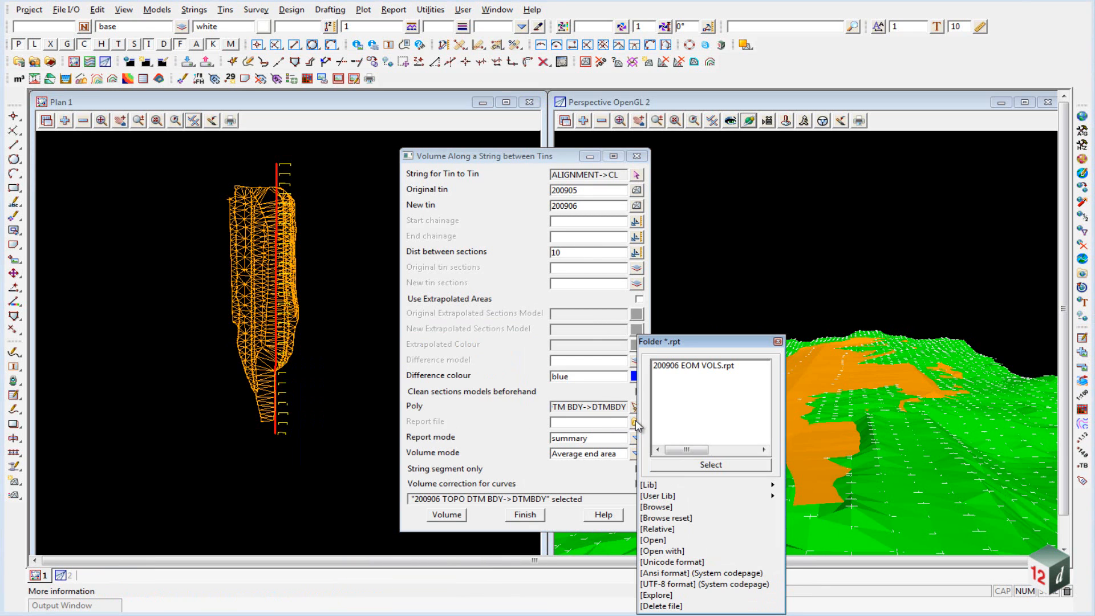
{"action": "left_click", "coordinate": [687, 367]}
{"action": "double_click", "coordinate": [688, 366]}
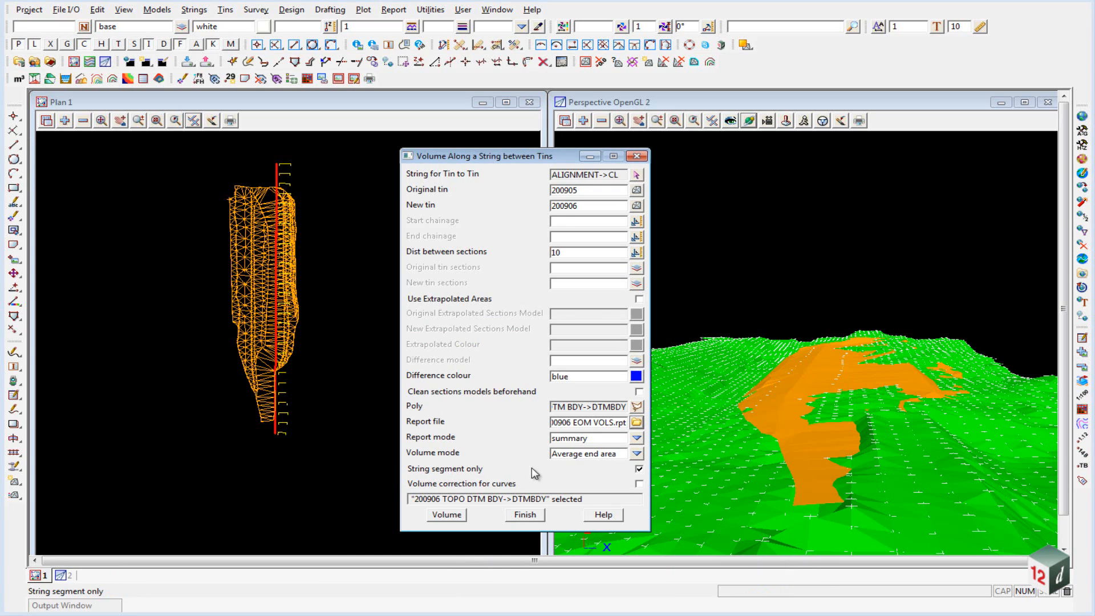
Step: Turn off String segment only and calculate the volume, appending the results to the existing report file
{"action": "scroll", "coordinate": [275, 437], "scroll_direction": "up", "scroll_amount": 5}
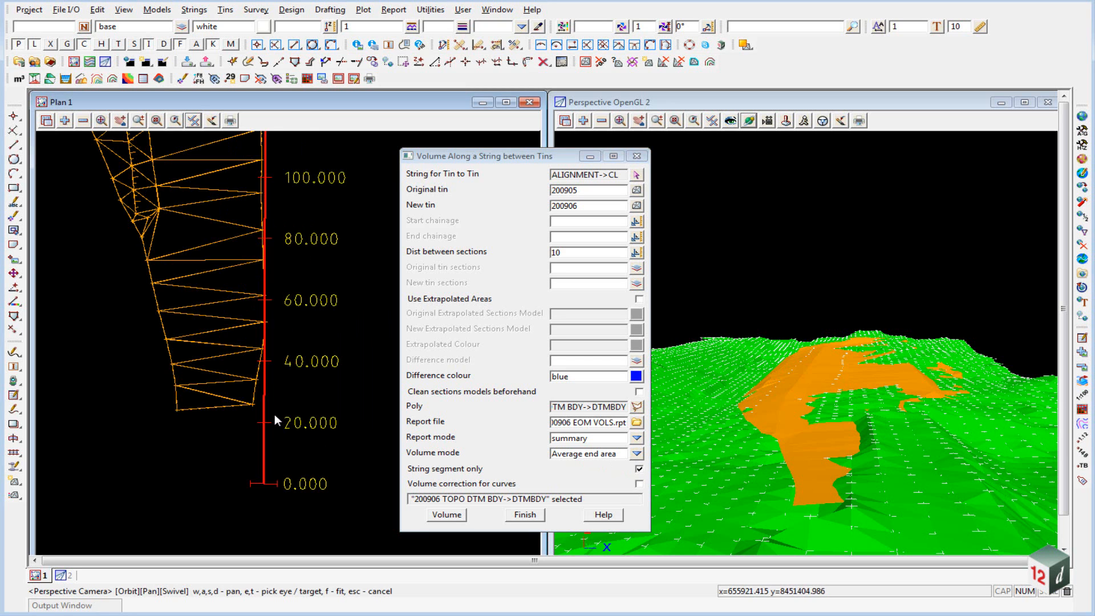
{"action": "scroll", "coordinate": [290, 325], "scroll_direction": "down", "scroll_amount": 1}
{"action": "scroll", "coordinate": [313, 234], "scroll_direction": "up", "scroll_amount": 3}
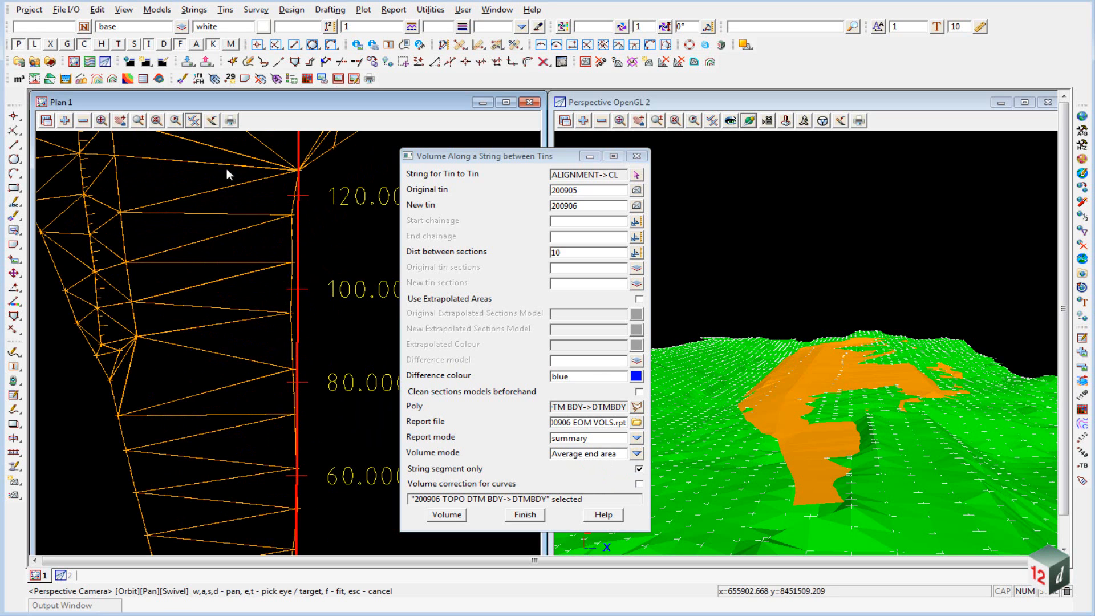
{"action": "scroll", "coordinate": [227, 169], "scroll_direction": "down", "scroll_amount": 2}
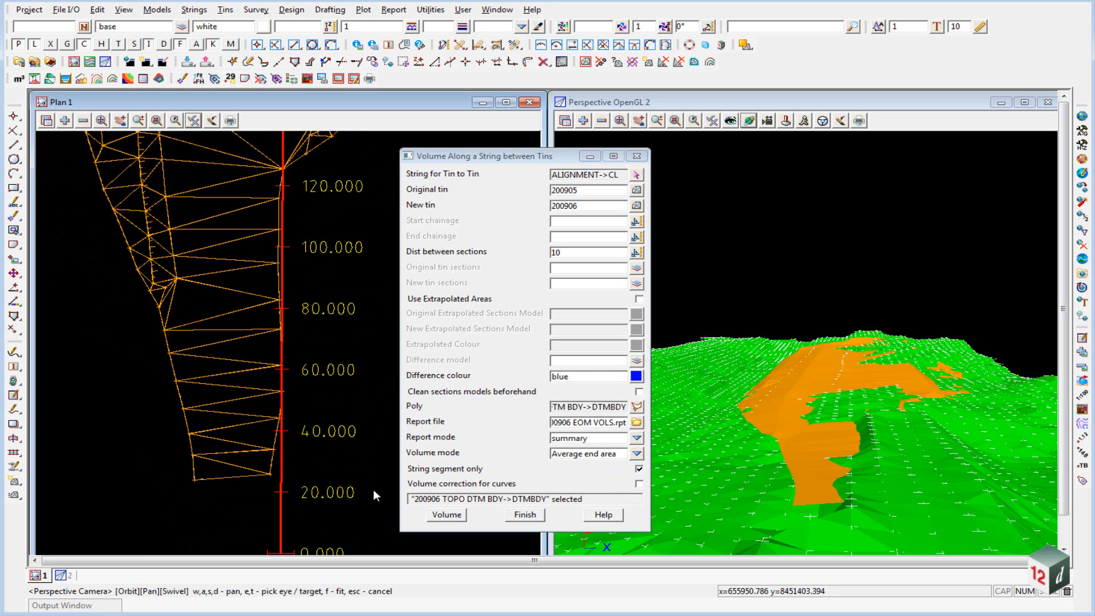
{"action": "left_click", "coordinate": [639, 470]}
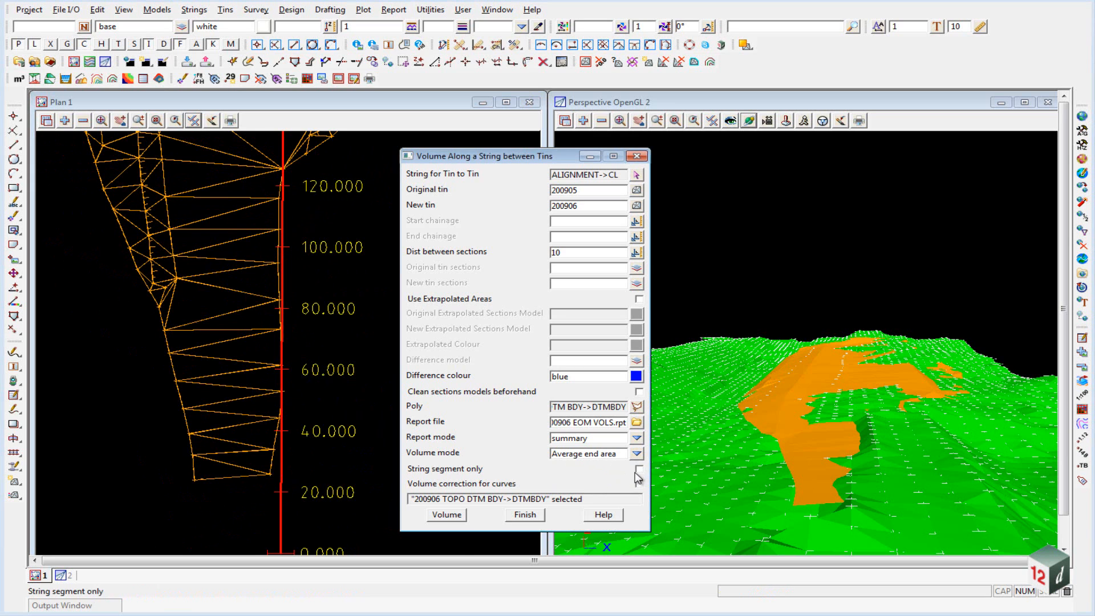
{"action": "left_click", "coordinate": [440, 515]}
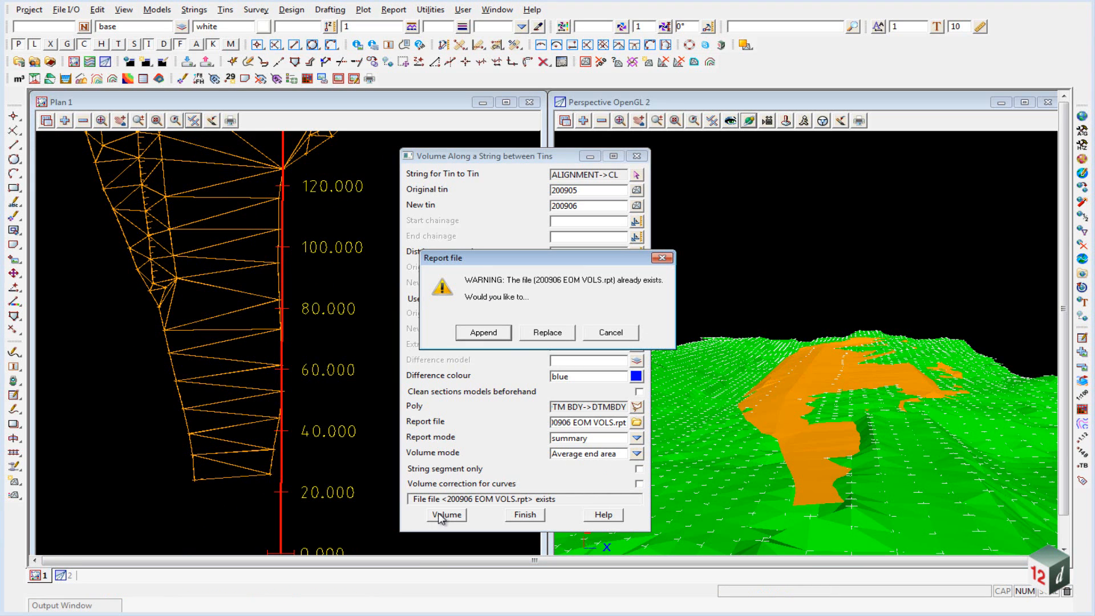
{"action": "left_click", "coordinate": [488, 333]}
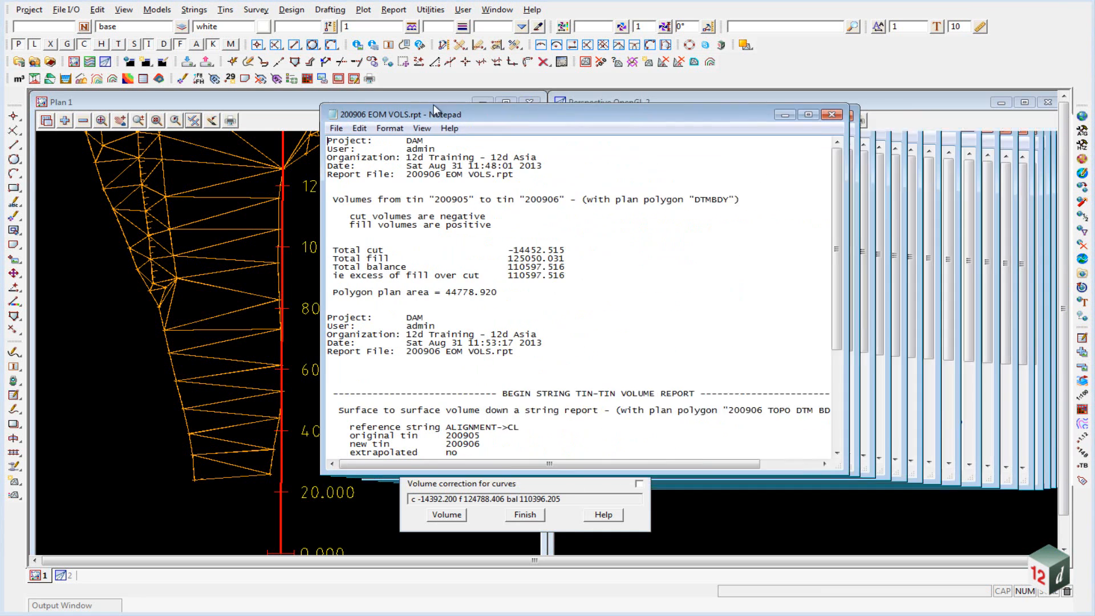
Step: Compare the total cut and total fill of the exact volume calculation with those of the average end area calculation in the report
{"action": "left_click_drag", "start_coordinate": [433, 104], "coordinate": [383, 89]}
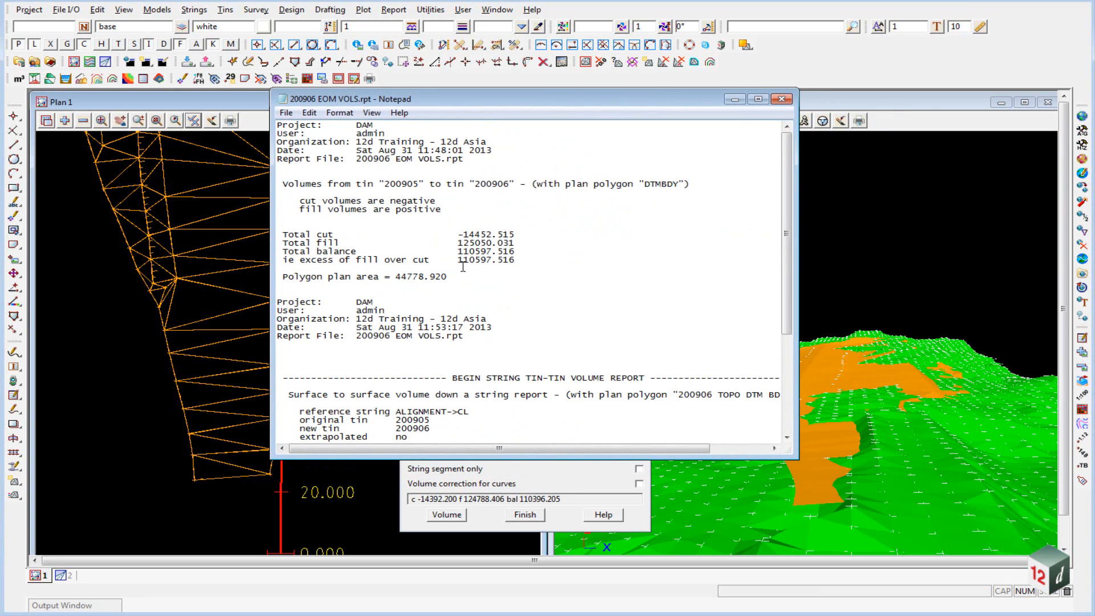
{"action": "left_click_drag", "start_coordinate": [463, 234], "coordinate": [525, 232]}
{"action": "scroll", "coordinate": [507, 308], "scroll_direction": "down", "scroll_amount": 6}
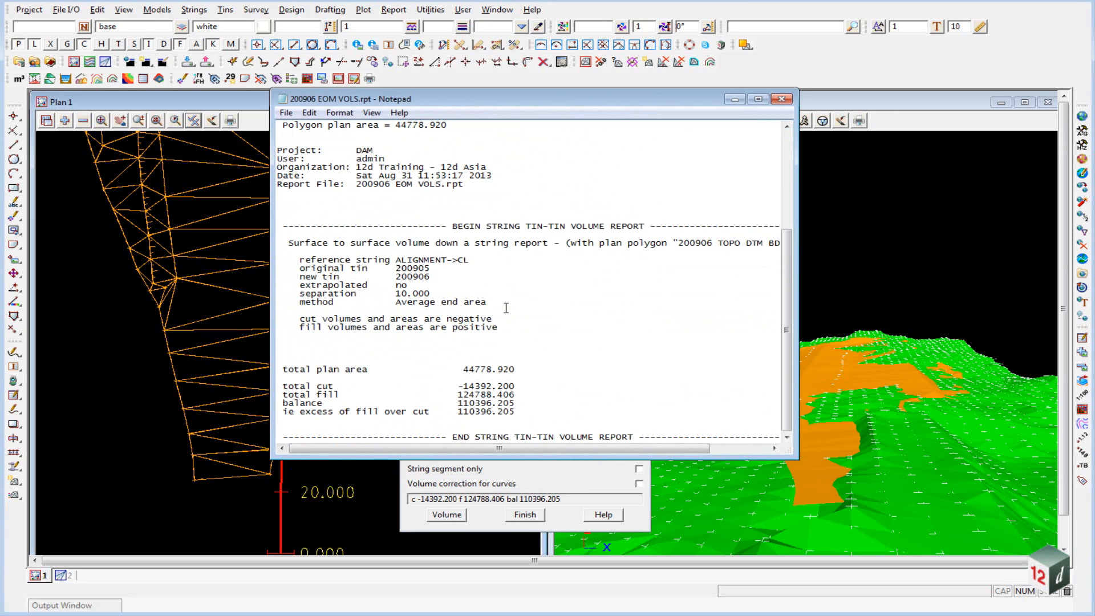
{"action": "left_click_drag", "start_coordinate": [462, 387], "coordinate": [508, 381]}
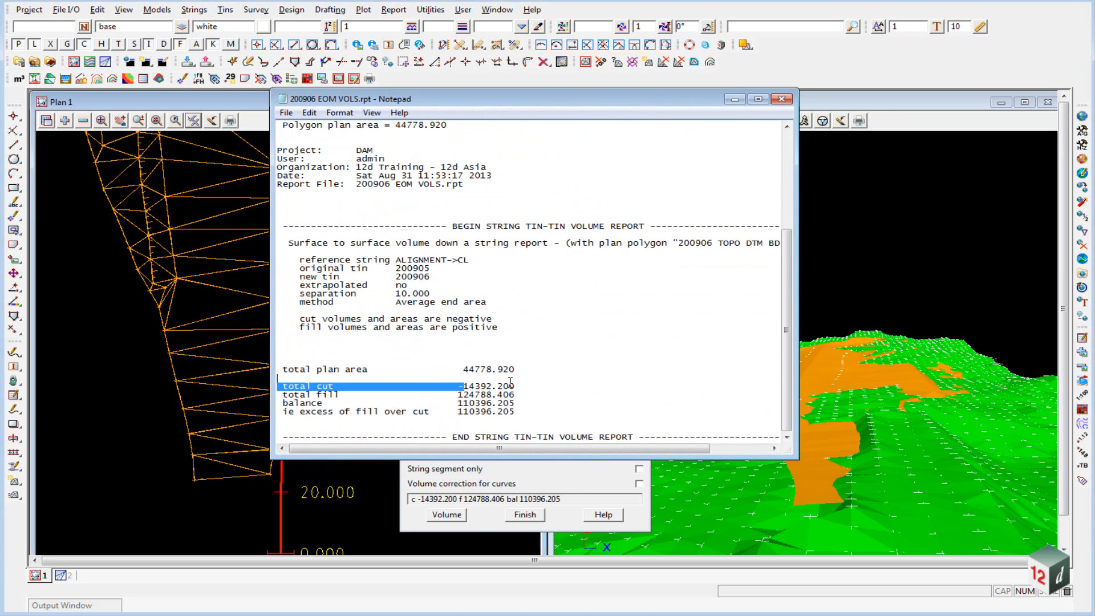
{"action": "scroll", "coordinate": [502, 376], "scroll_direction": "up", "scroll_amount": 2}
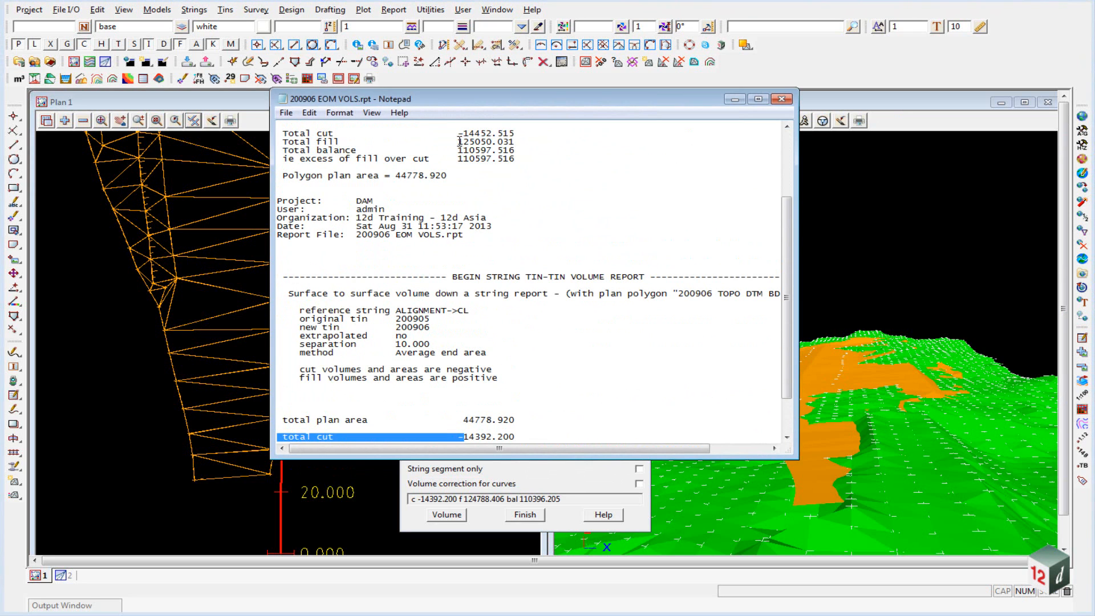
{"action": "left_click_drag", "start_coordinate": [457, 142], "coordinate": [494, 142]}
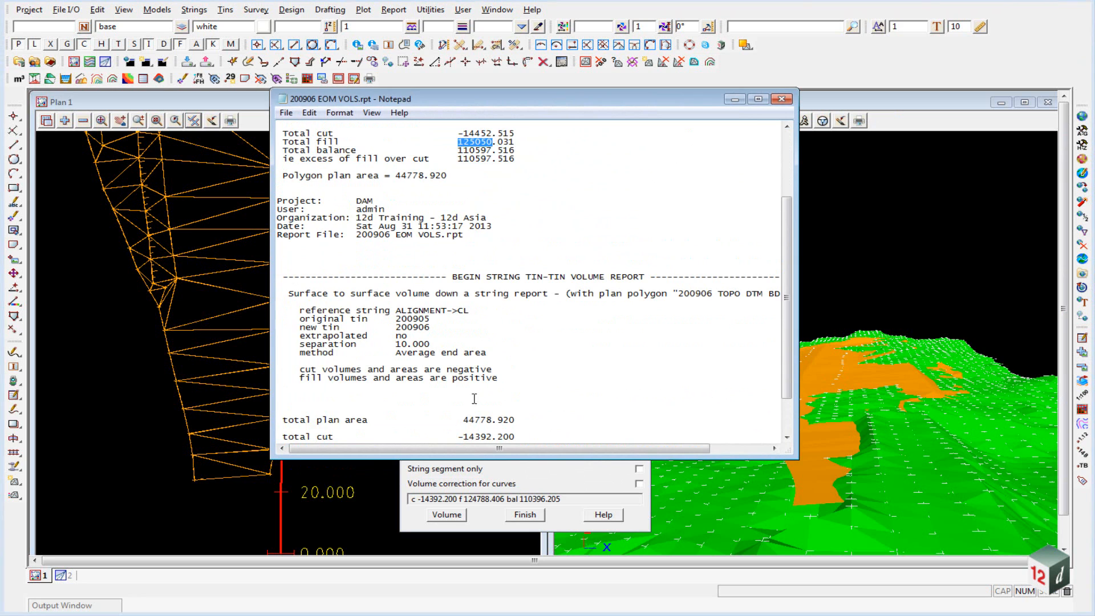
{"action": "scroll", "coordinate": [485, 381], "scroll_direction": "down", "scroll_amount": 2}
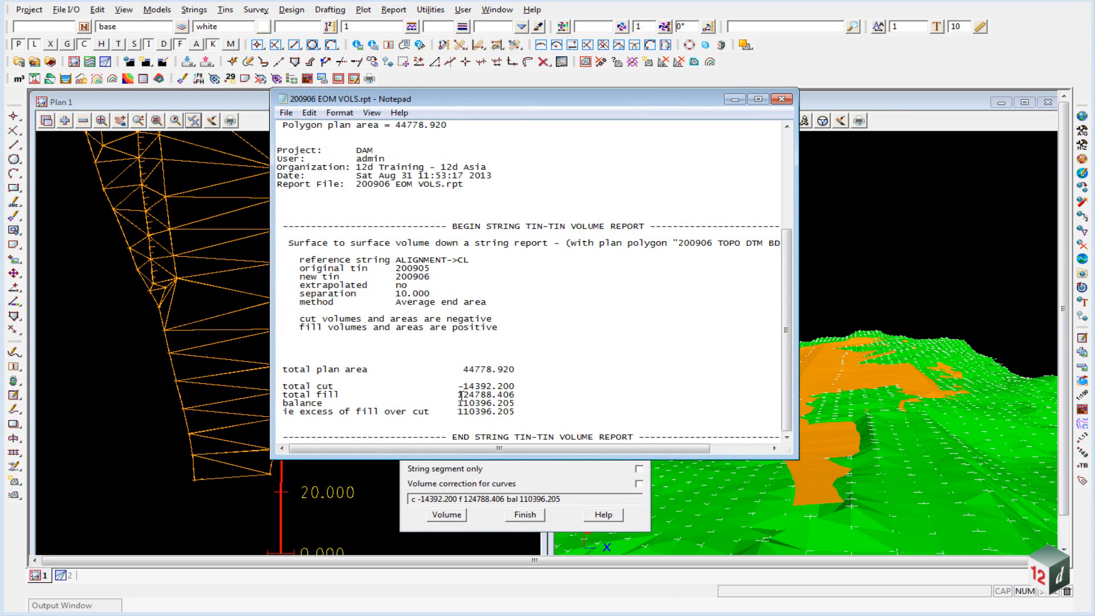
{"action": "left_click_drag", "start_coordinate": [457, 394], "coordinate": [511, 394]}
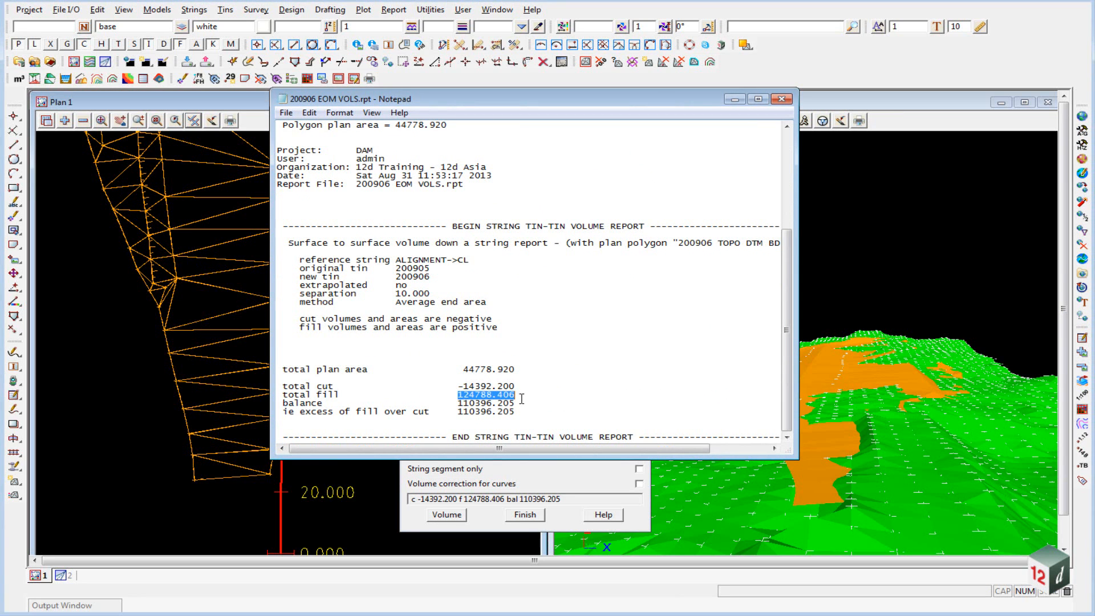
Step: Review the complete volume totals of both calculation methods in the report, including the balance, and close the report
{"action": "scroll", "coordinate": [454, 424], "scroll_direction": "up", "scroll_amount": 1}
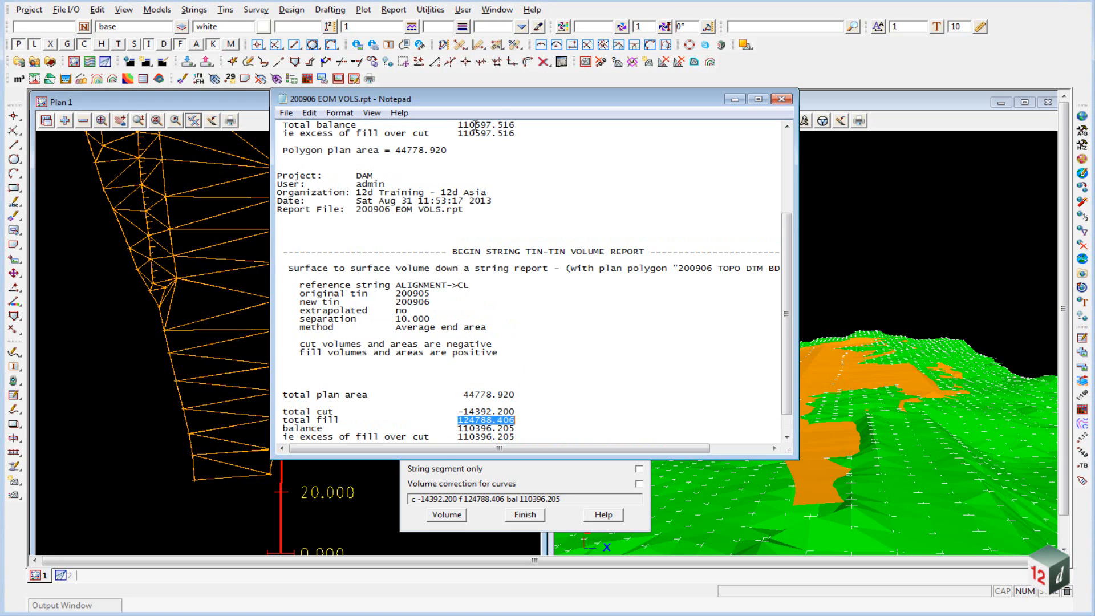
{"action": "scroll", "coordinate": [561, 231], "scroll_direction": "up", "scroll_amount": 7}
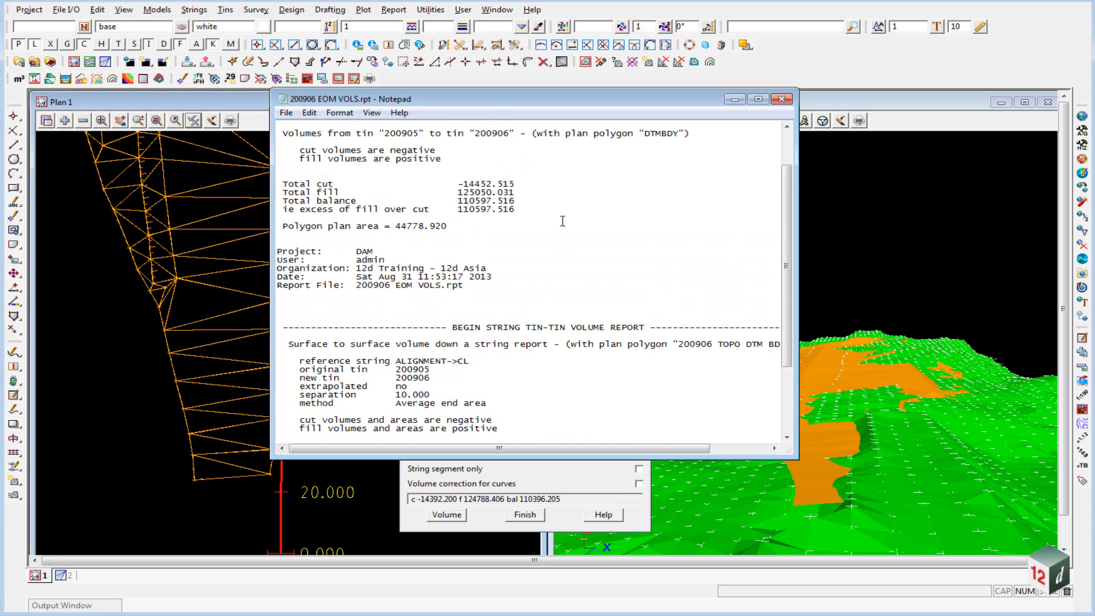
{"action": "scroll", "coordinate": [564, 222], "scroll_direction": "down", "scroll_amount": 8}
{"action": "scroll", "coordinate": [528, 242], "scroll_direction": "up", "scroll_amount": 6}
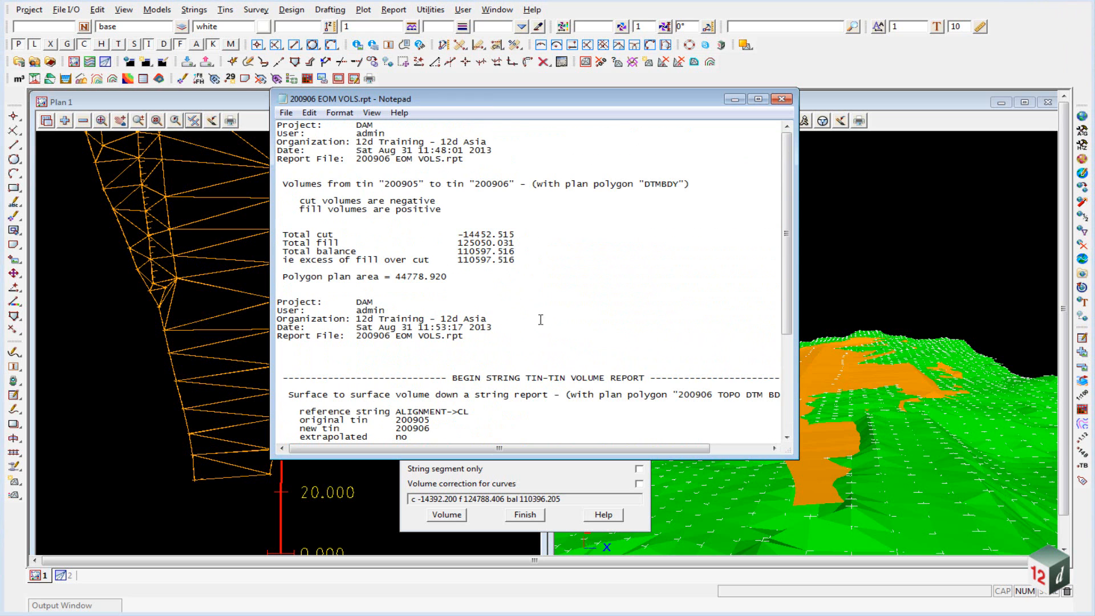
{"action": "left_click_drag", "start_coordinate": [519, 261], "coordinate": [320, 226]}
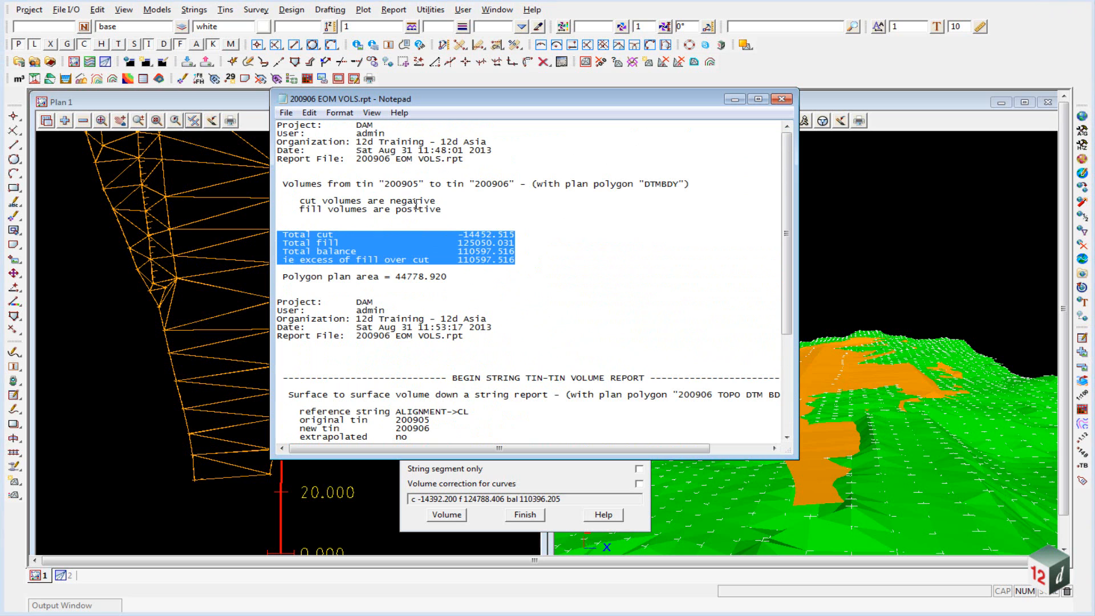
{"action": "scroll", "coordinate": [449, 238], "scroll_direction": "down", "scroll_amount": 3}
{"action": "scroll", "coordinate": [449, 239], "scroll_direction": "down", "scroll_amount": 3}
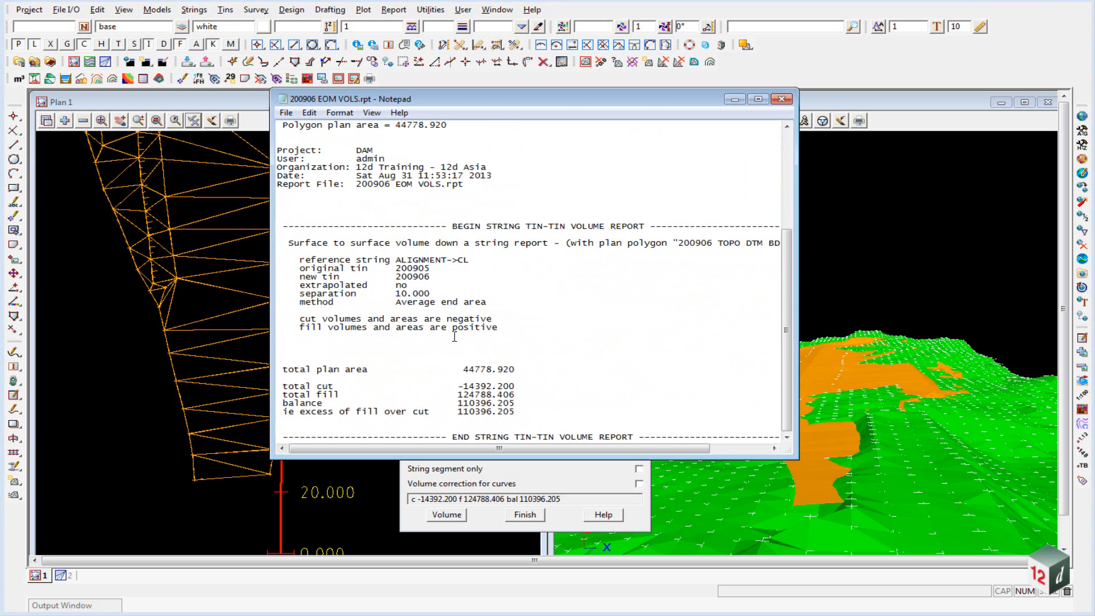
{"action": "left_click_drag", "start_coordinate": [517, 415], "coordinate": [296, 363]}
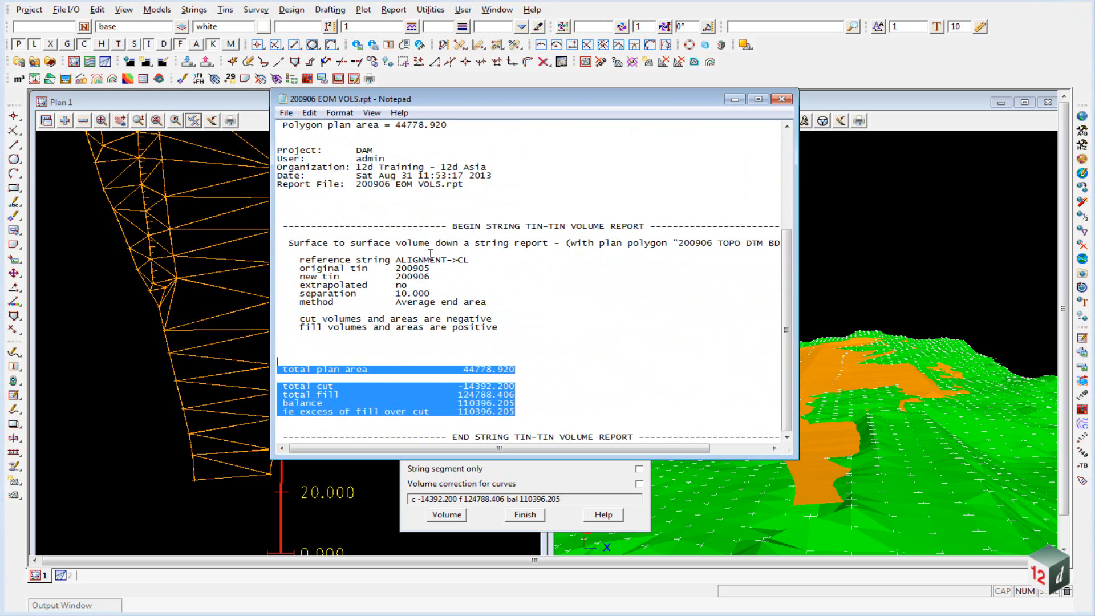
{"action": "scroll", "coordinate": [532, 140], "scroll_direction": "up", "scroll_amount": 6}
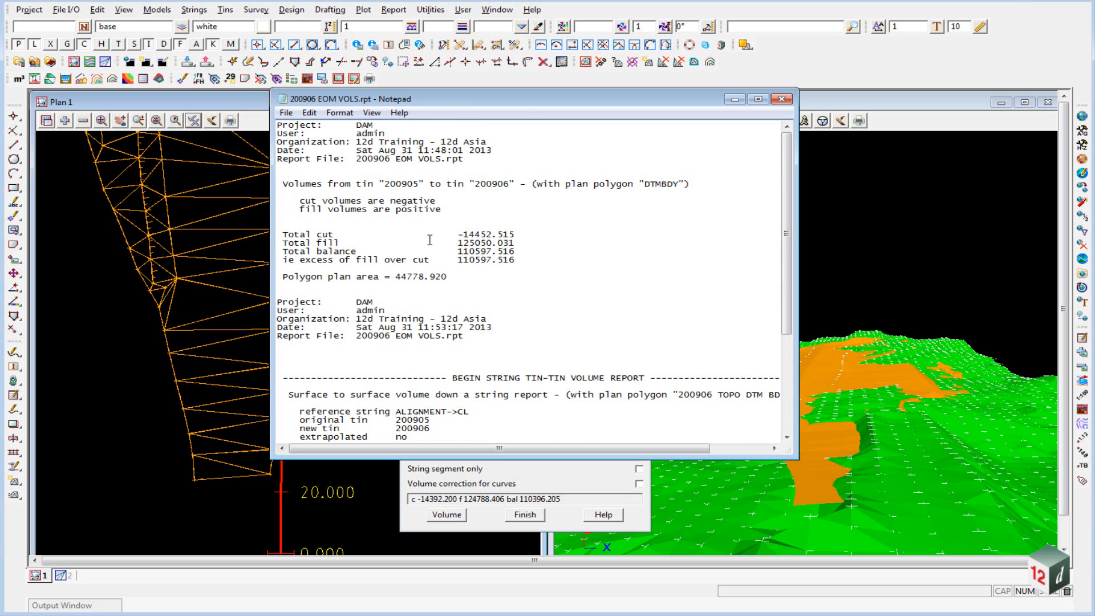
{"action": "left_click", "coordinate": [781, 98]}
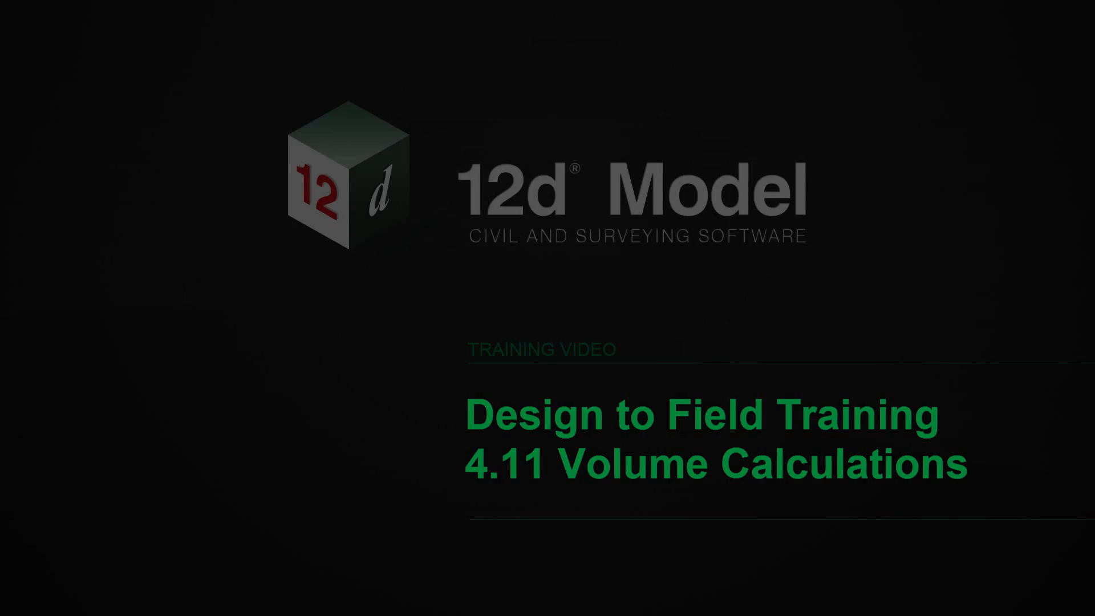